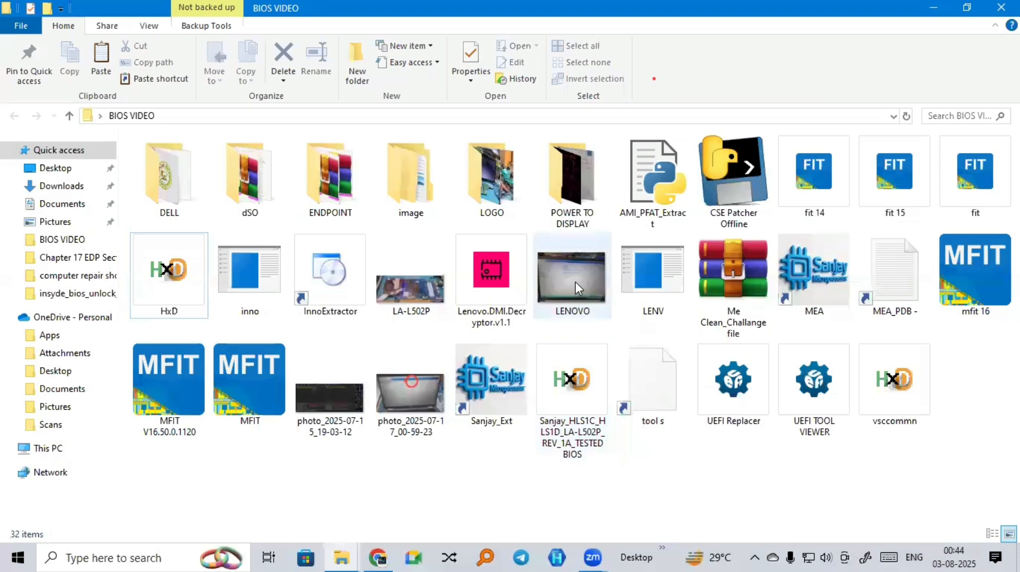
# Open the LENOVO photo and enlarge the product name, BIOS version and serial number lines of the setup screen.
pyautogui.click(575, 282)
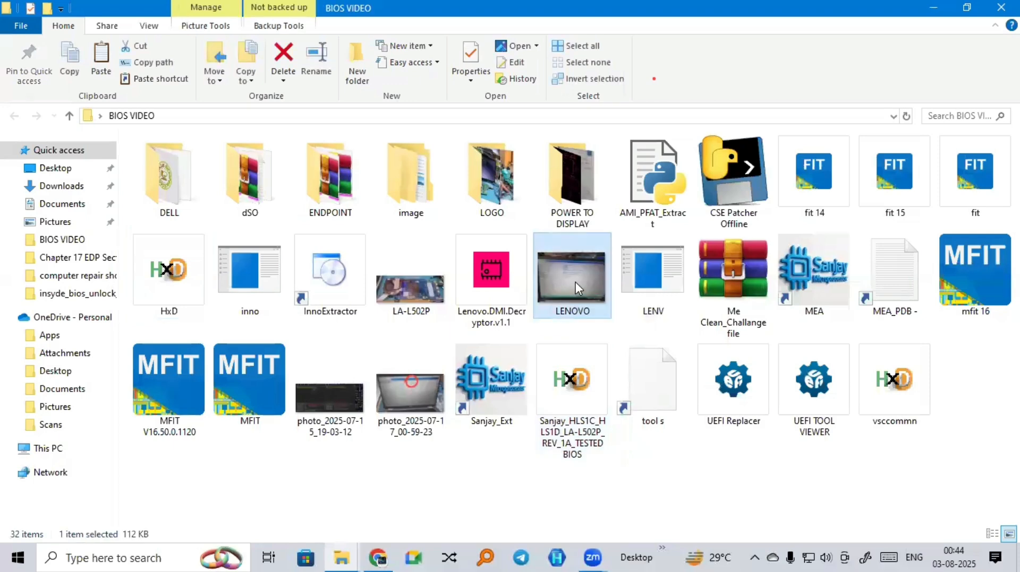
pyautogui.doubleClick(576, 282)
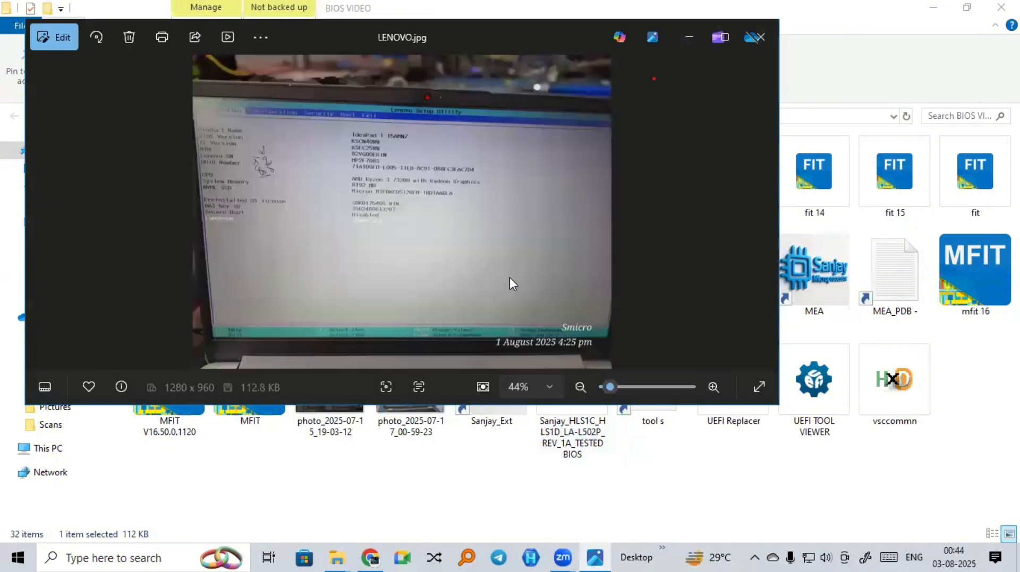
pyautogui.doubleClick(383, 202)
pyautogui.scroll(3, 384, 202)
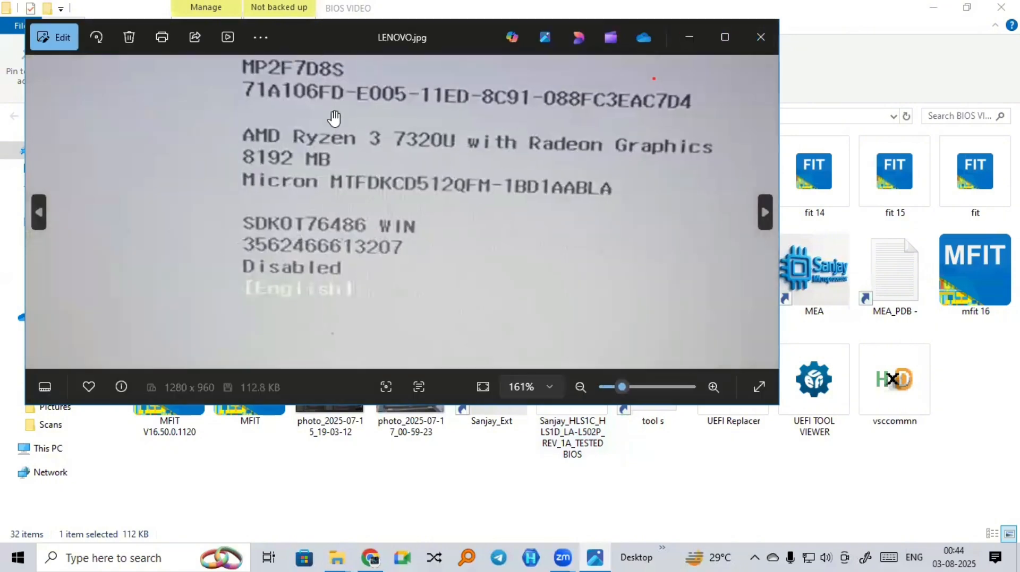
pyautogui.moveTo(334, 116); pyautogui.dragTo(332, 354)
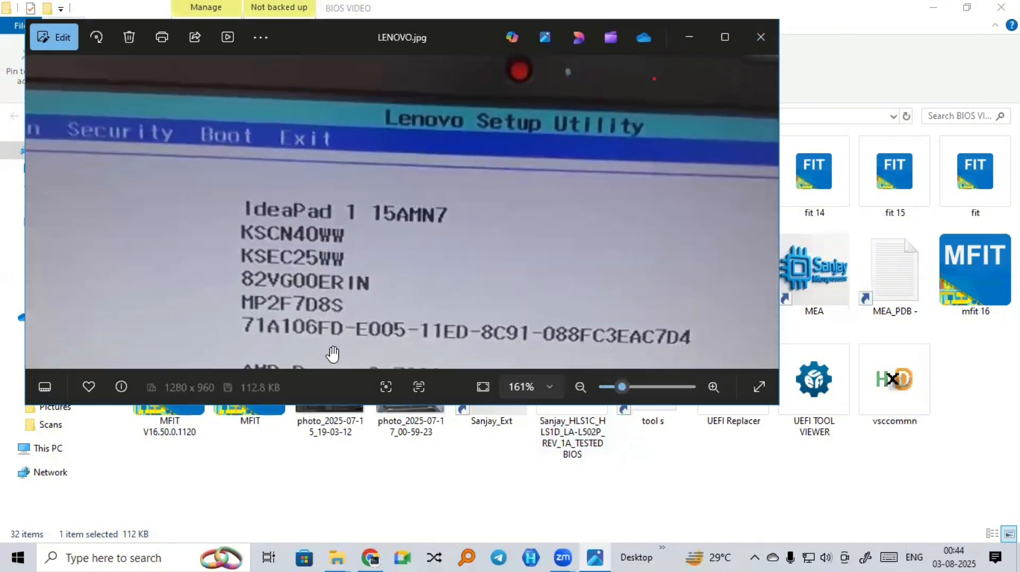
pyautogui.scroll(3, 347, 297)
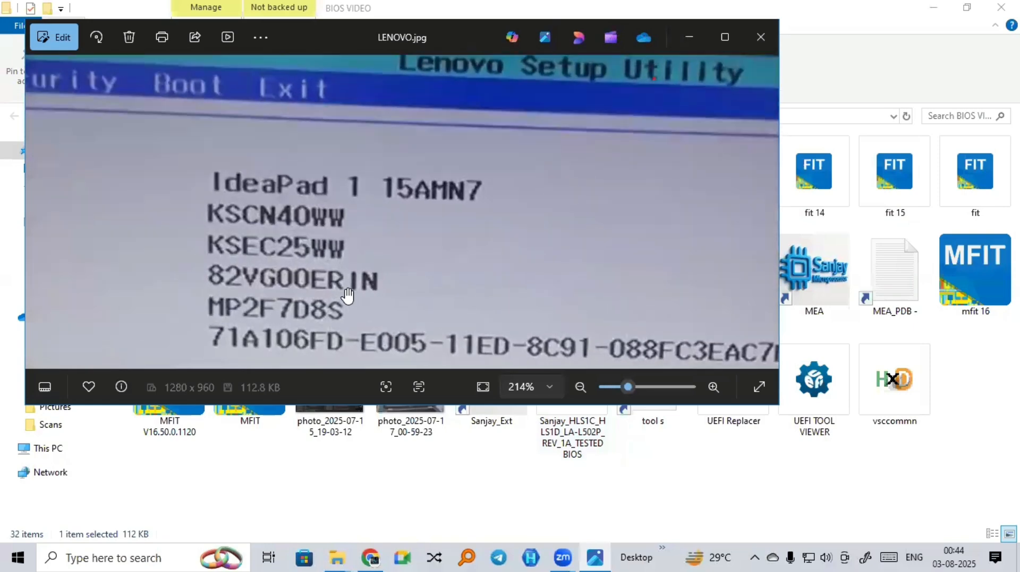
# Create a text document named MP in the BIOS VIDEO folder.
pyautogui.rightClick(657, 479)
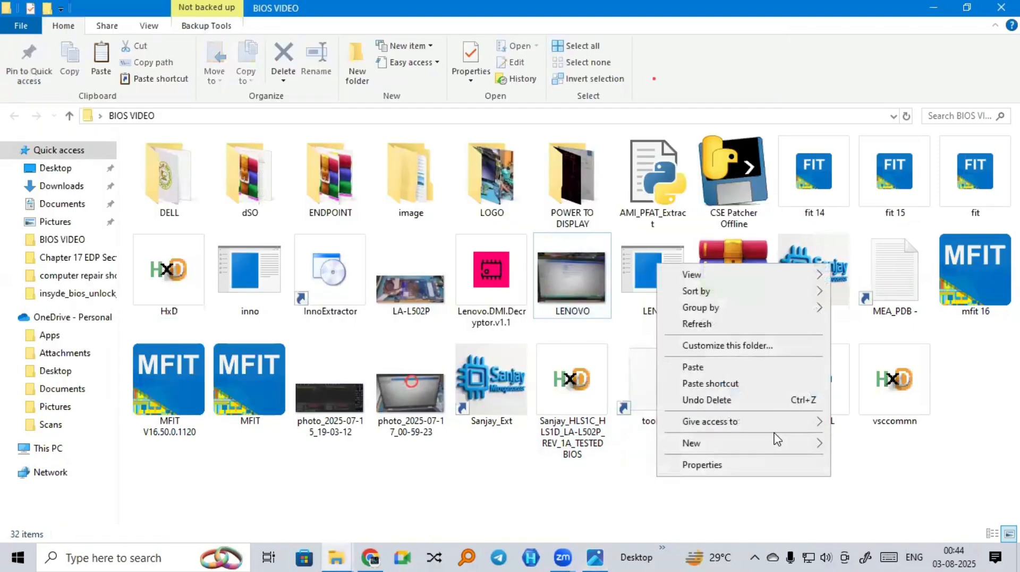
pyautogui.moveTo(796, 451)
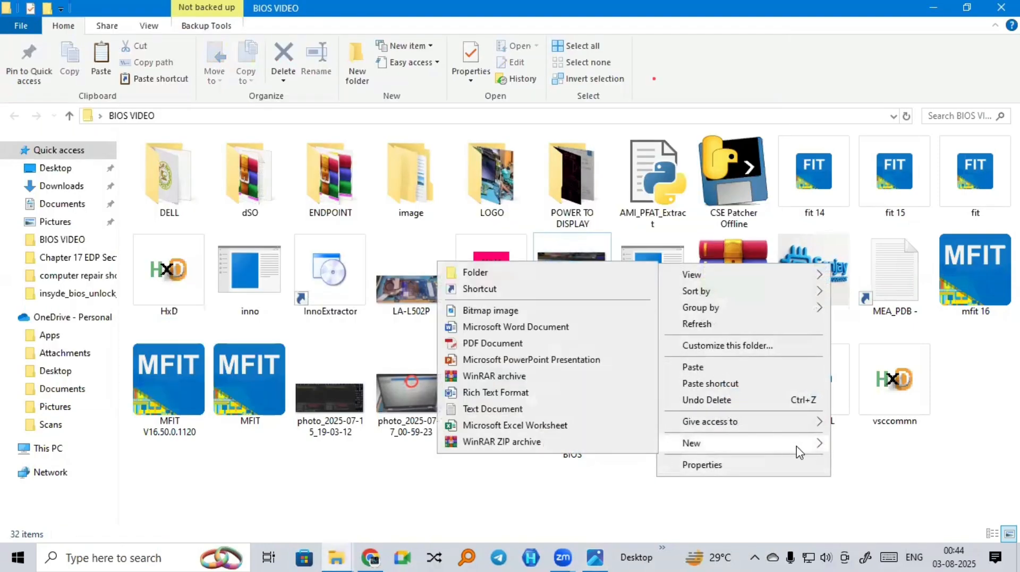
pyautogui.click(564, 410)
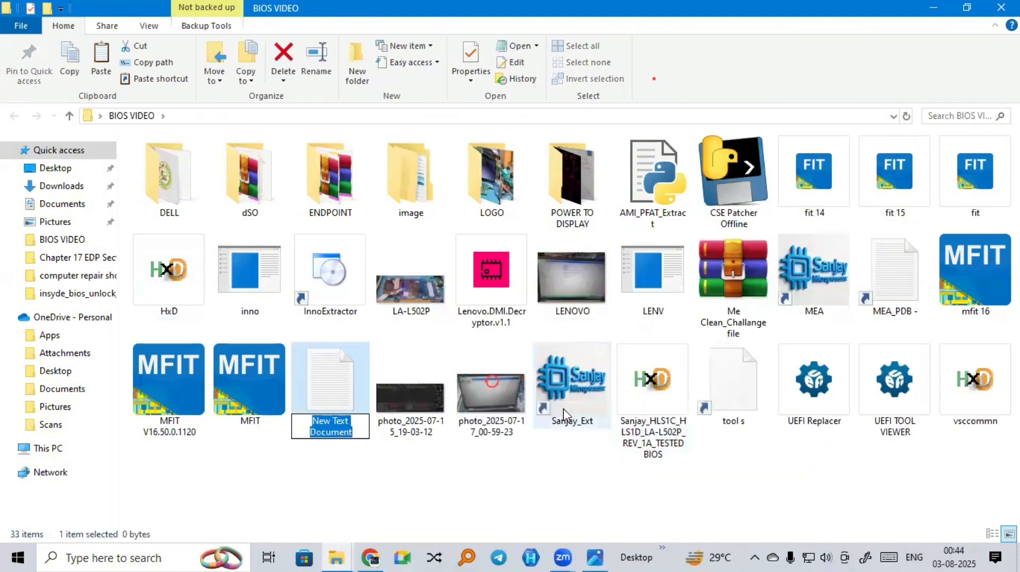
pyautogui.write('MP')
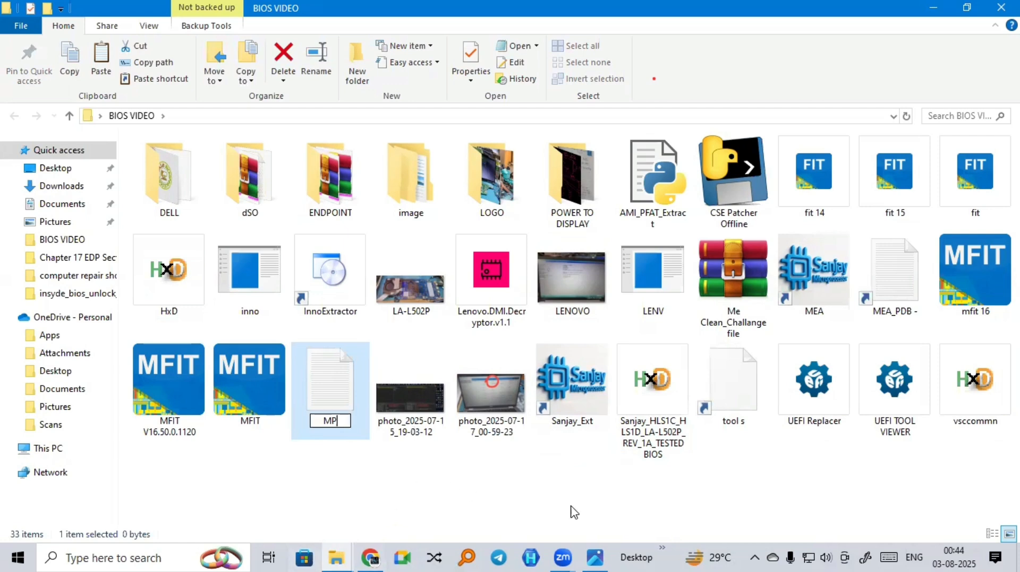
pyautogui.click(596, 557)
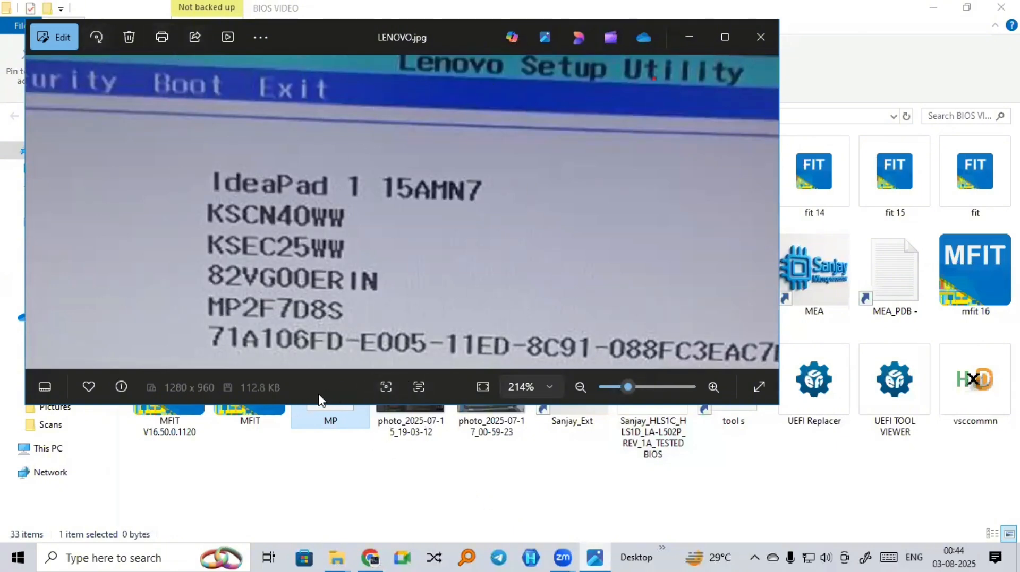
pyautogui.press('Right')
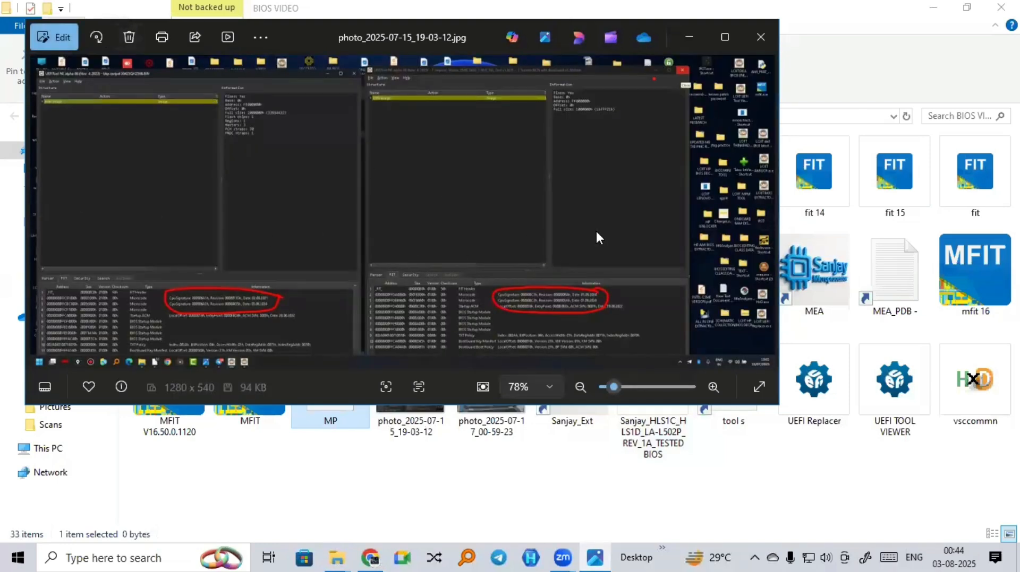
pyautogui.rightClick(705, 491)
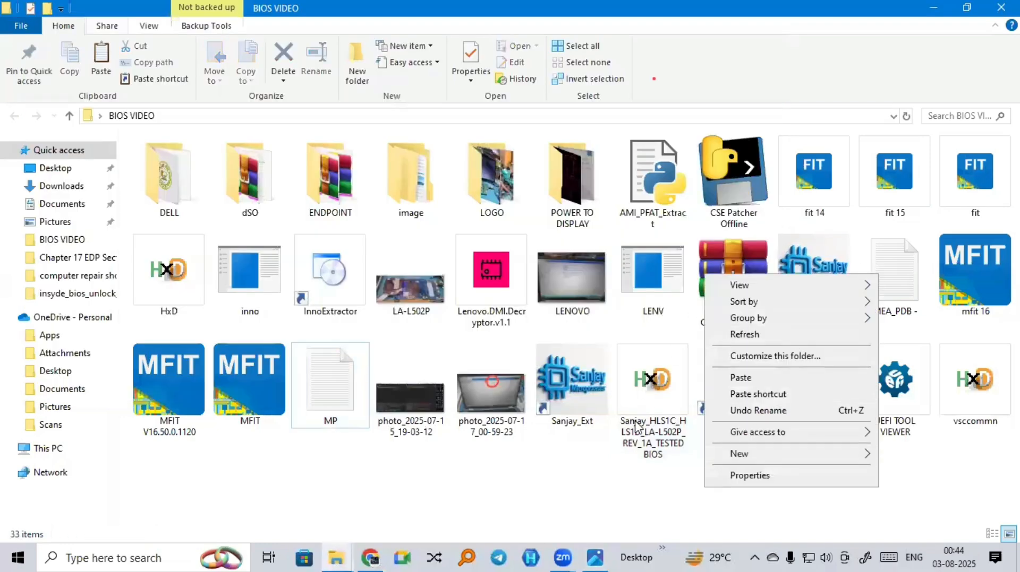
pyautogui.click(605, 481)
# Reopen the LENOVO photo, shift its window aside from the folder's files, and enlarge the laptop's serial number line.
pyautogui.click(593, 300)
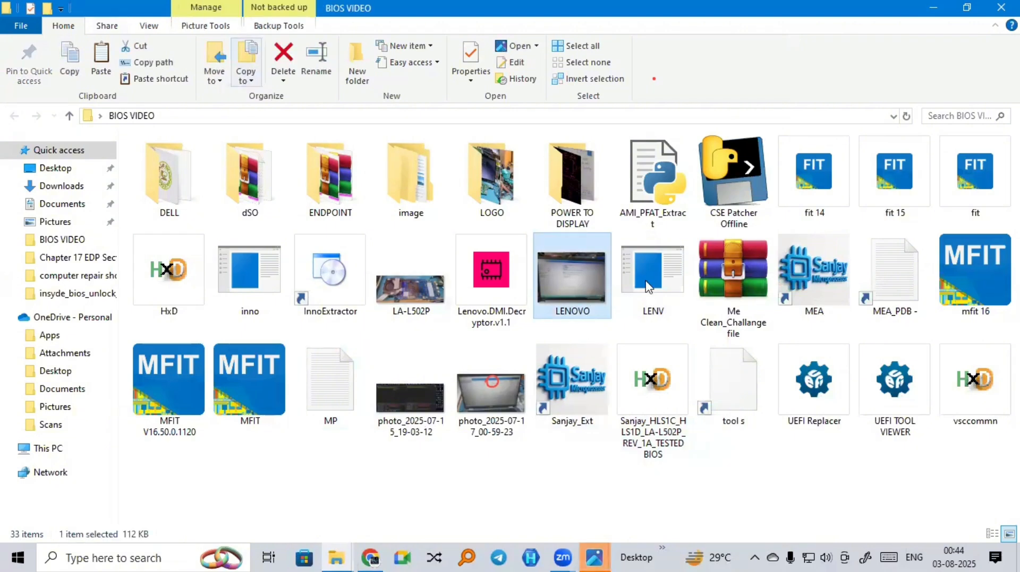
pyautogui.doubleClick(557, 291)
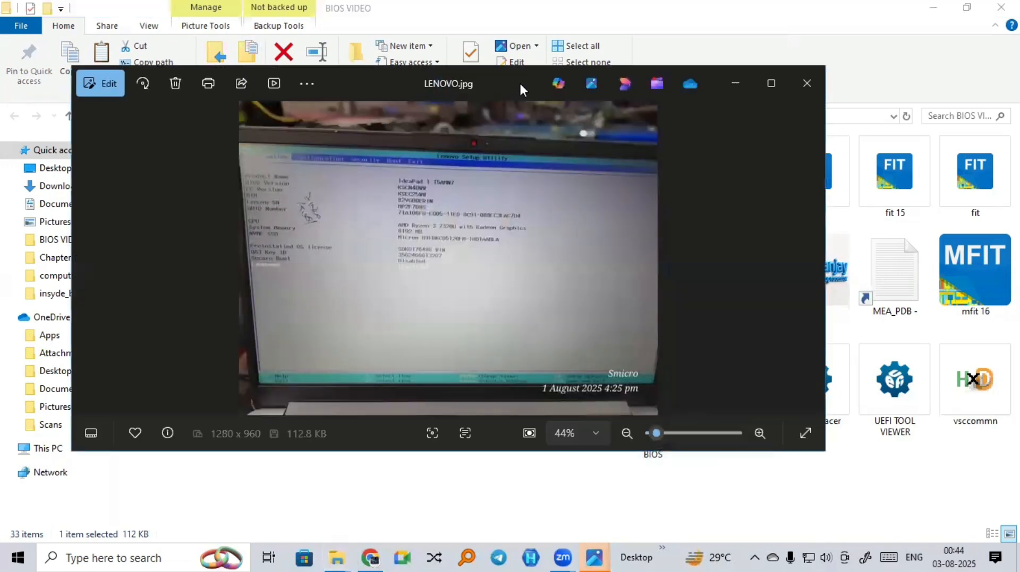
pyautogui.moveTo(623, 84); pyautogui.dragTo(909, 87)
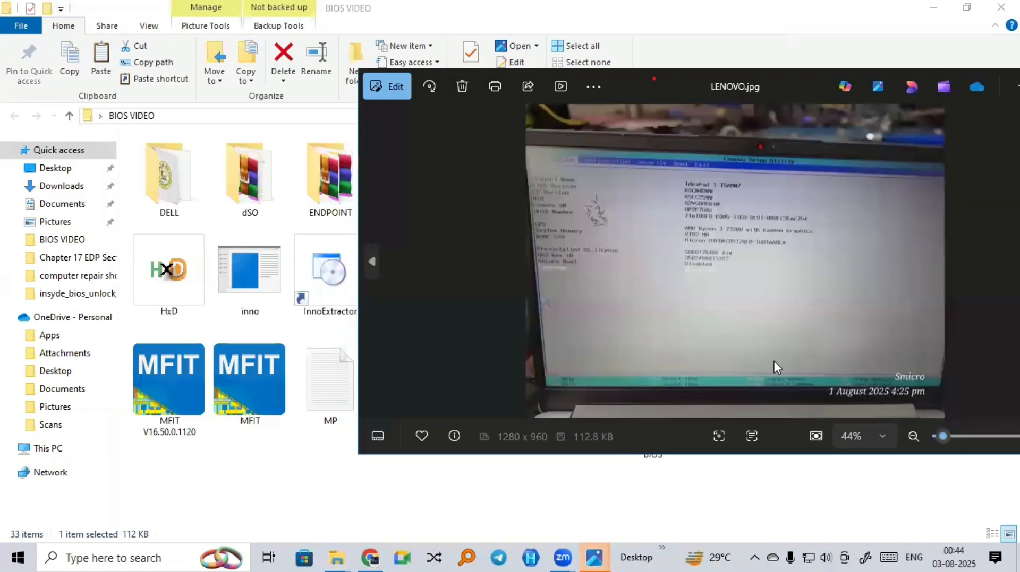
pyautogui.scroll(5, 775, 304)
pyautogui.scroll(2, 624, 170)
pyautogui.moveTo(653, 170); pyautogui.dragTo(777, 411)
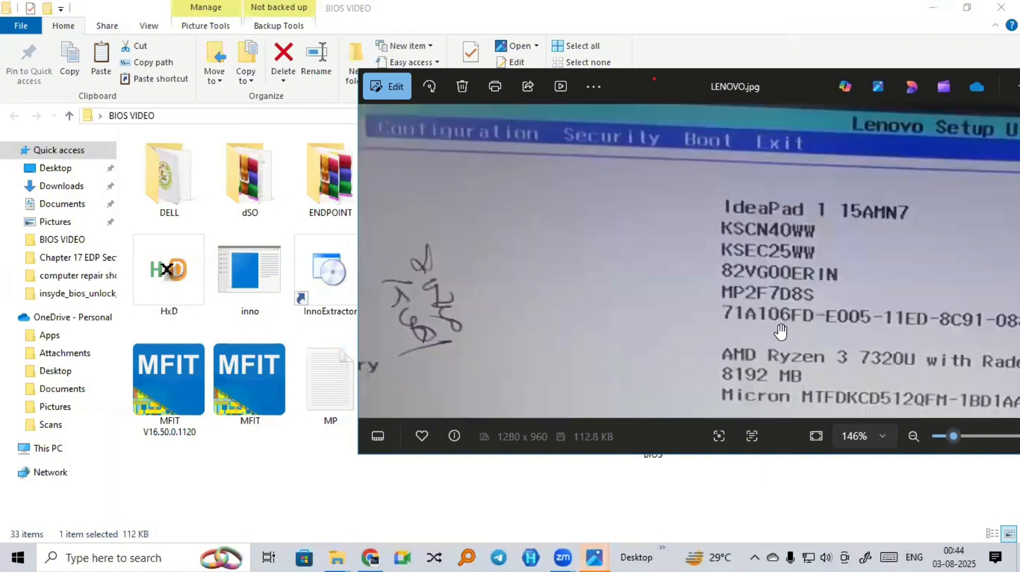
pyautogui.scroll(9, 780, 317)
pyautogui.click(318, 395)
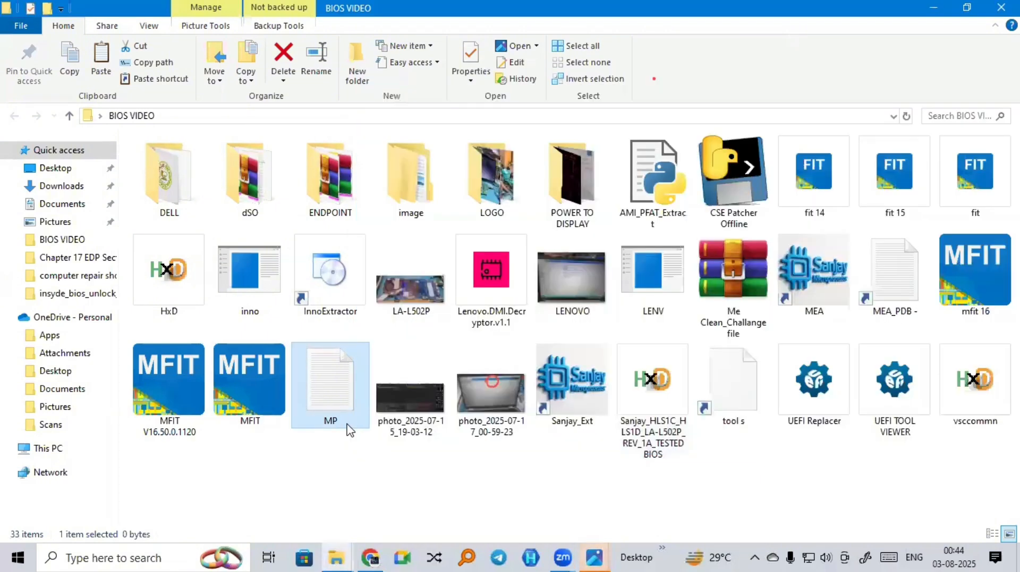
pyautogui.rightClick(349, 431)
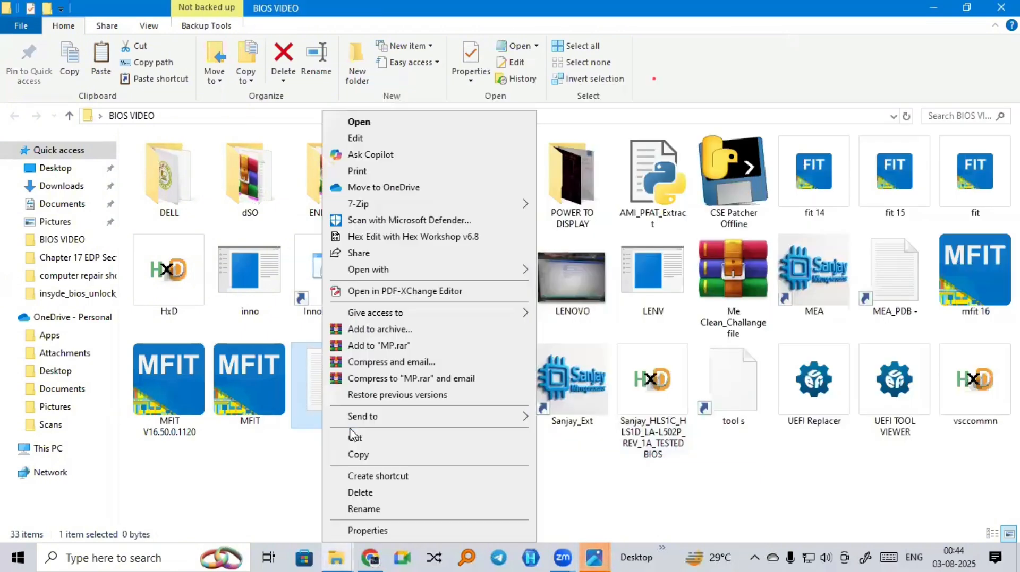
pyautogui.click(374, 509)
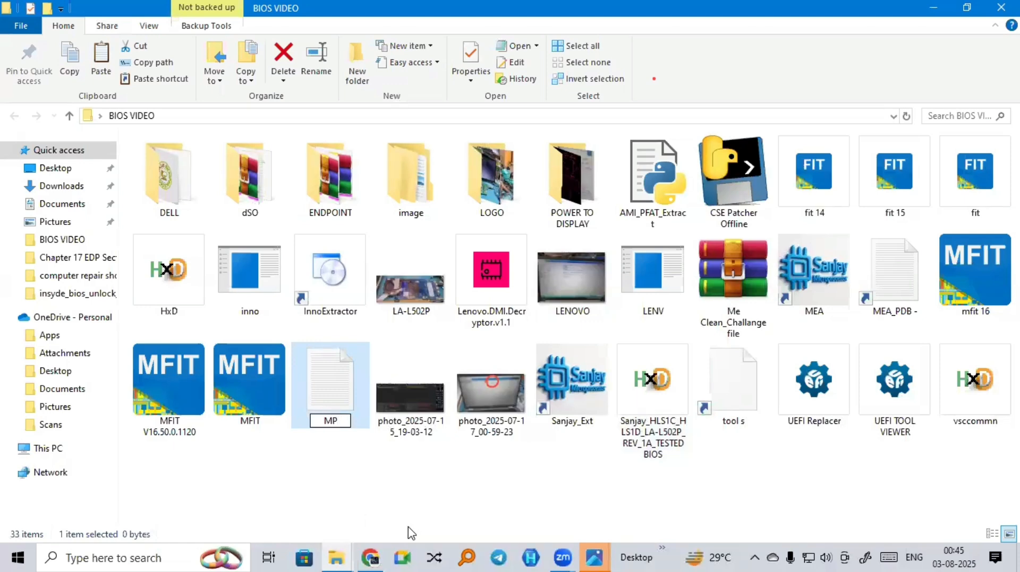
# Shrink the BIOS VIDEO folder window and place it beside the enlarged serial number in the LENOVO photo.
pyautogui.click(966, 8)
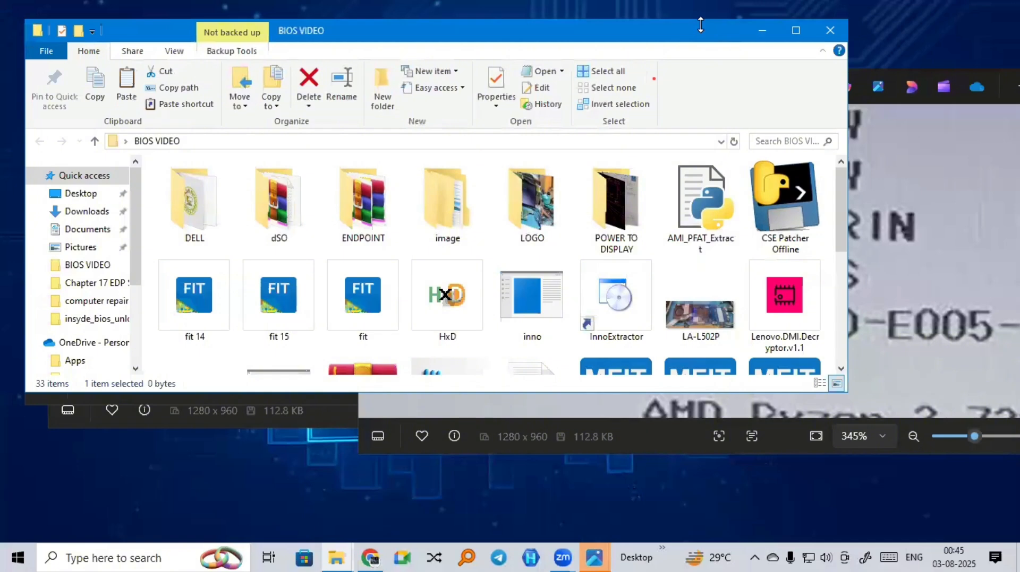
pyautogui.moveTo(700, 25); pyautogui.dragTo(560, 68)
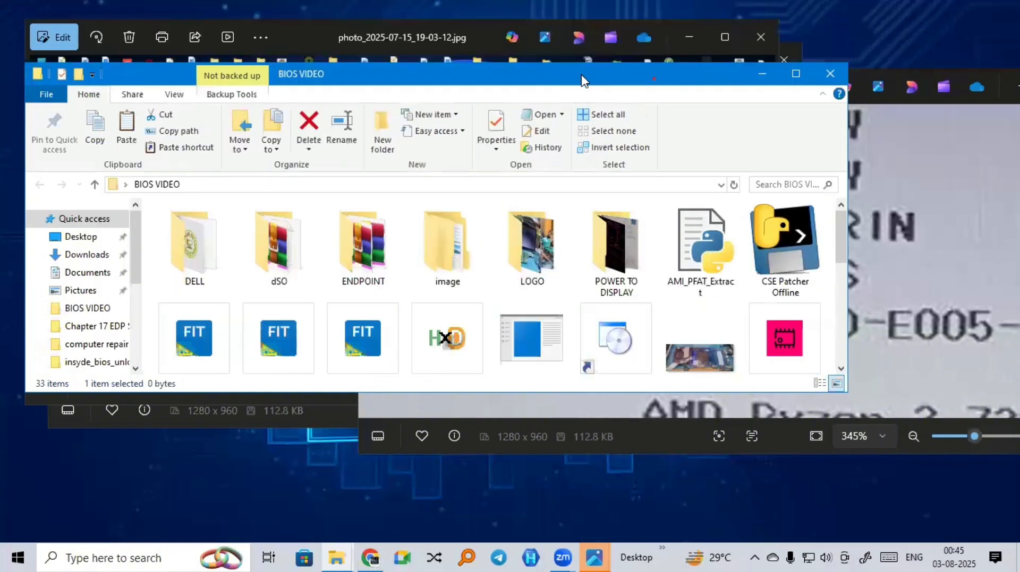
pyautogui.moveTo(583, 81); pyautogui.dragTo(374, 78)
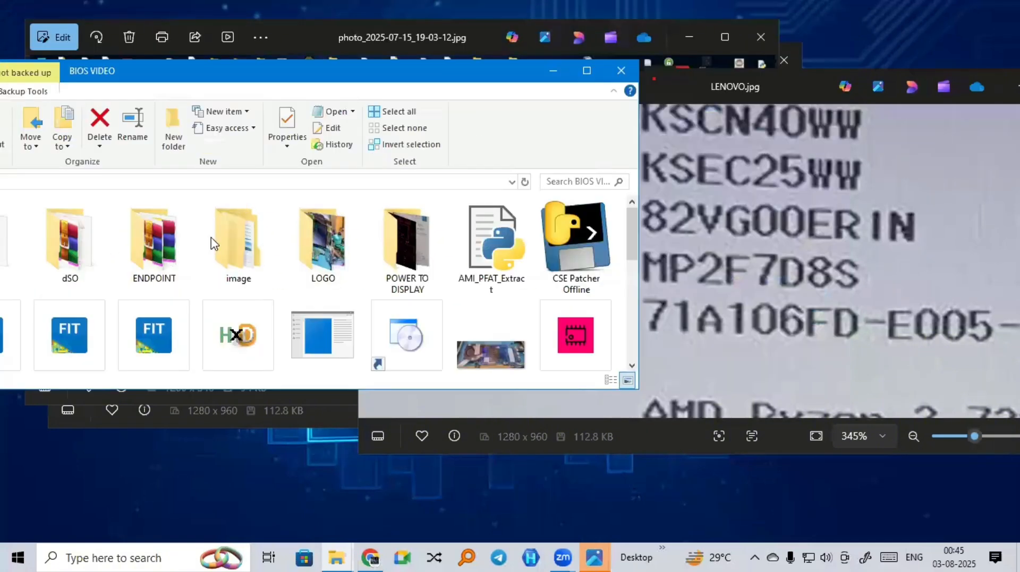
pyautogui.scroll(-5, 215, 244)
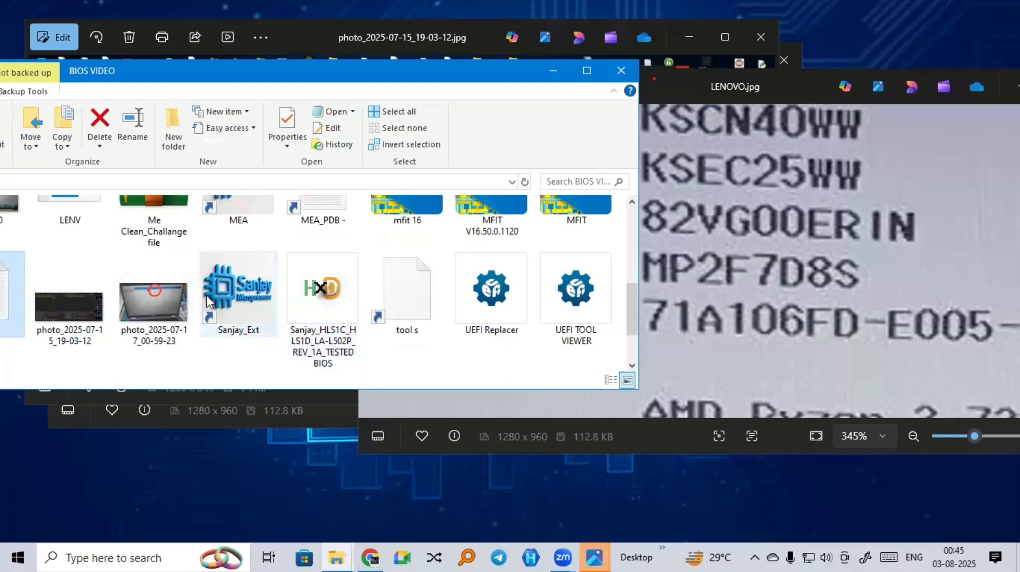
pyautogui.scroll(3, 205, 302)
pyautogui.scroll(-3, 203, 298)
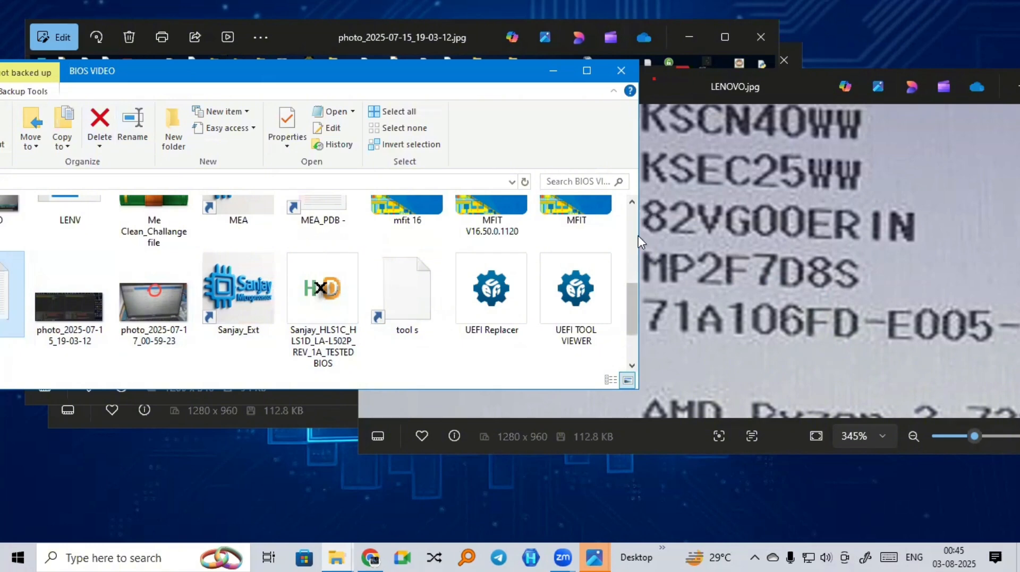
pyautogui.moveTo(639, 239); pyautogui.dragTo(464, 239)
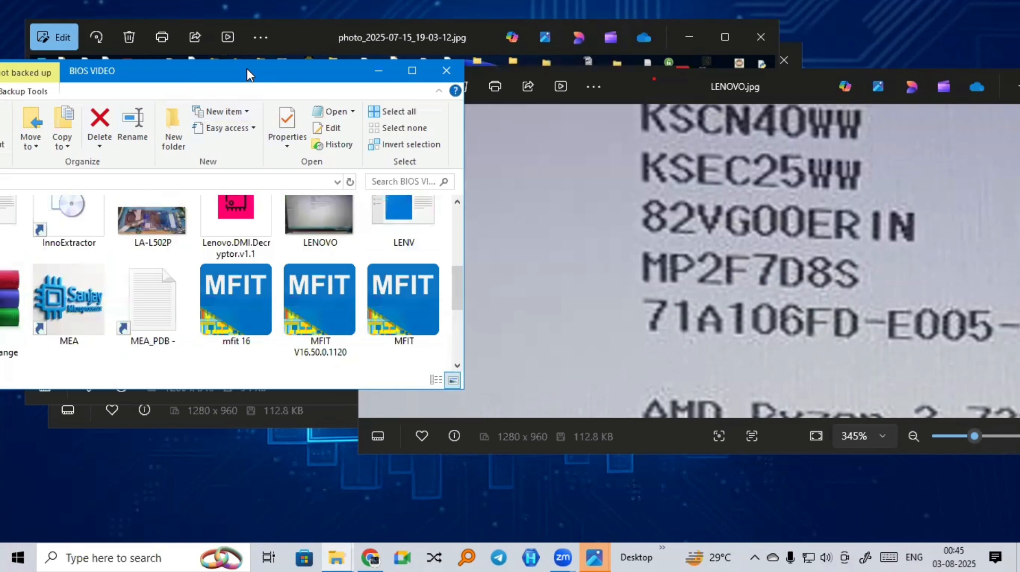
pyautogui.moveTo(246, 69); pyautogui.dragTo(372, 98)
# Rename the MP text document as MP2F7D8S, the serial number shown in the LENOVO photo.
pyautogui.scroll(-2, 219, 336)
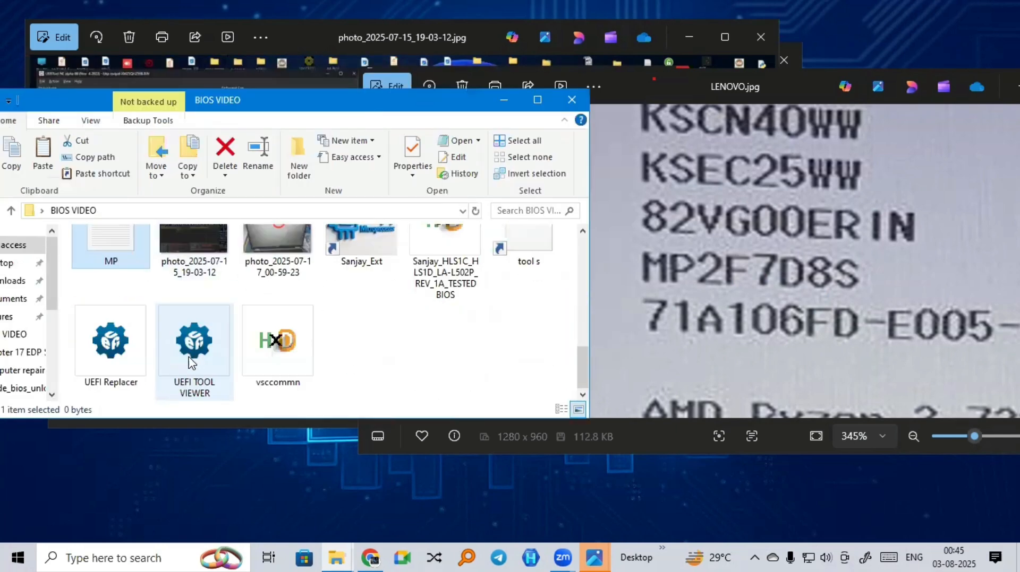
pyautogui.scroll(1, 133, 319)
pyautogui.rightClick(104, 265)
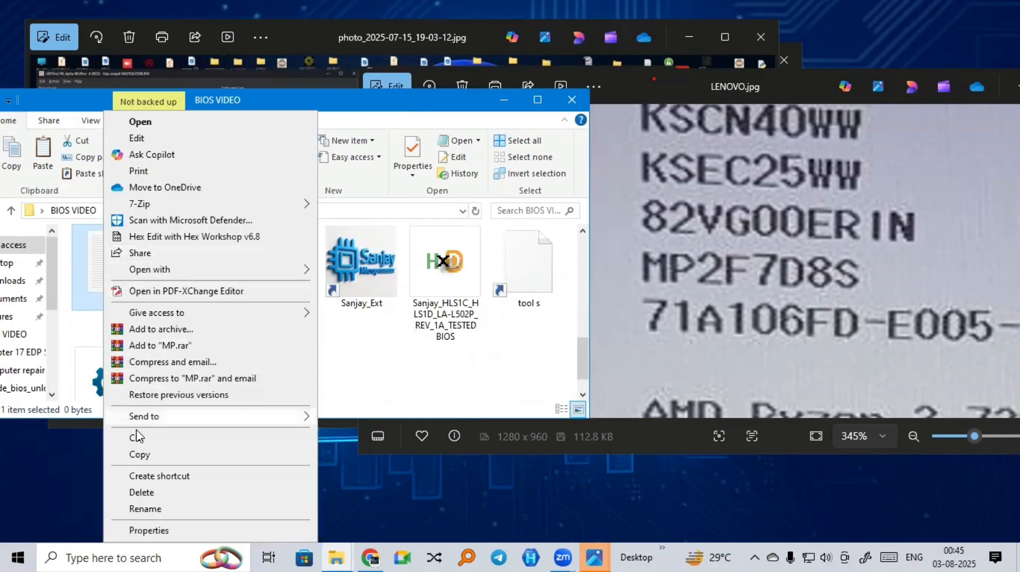
pyautogui.click(159, 510)
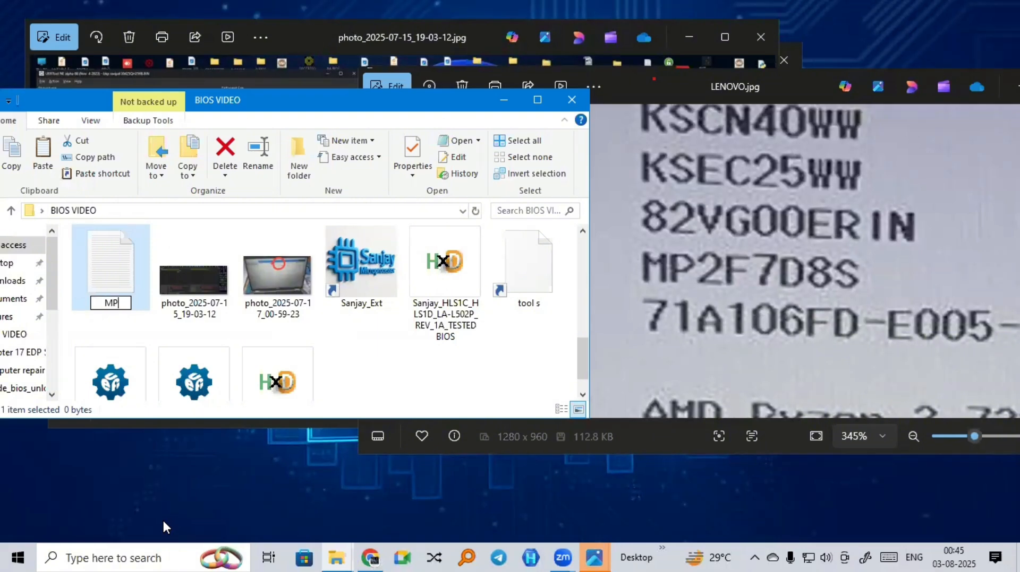
pyautogui.write('2F7')
pyautogui.write('D8S')
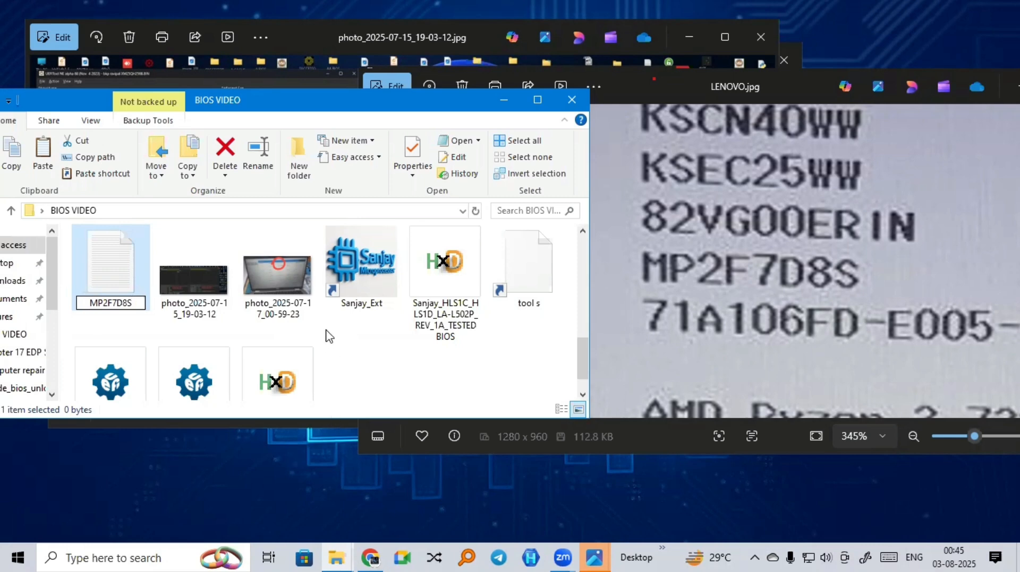
pyautogui.press('Return')
# Copy the name of the MP2F7D8S text document without changing it.
pyautogui.rightClick(106, 294)
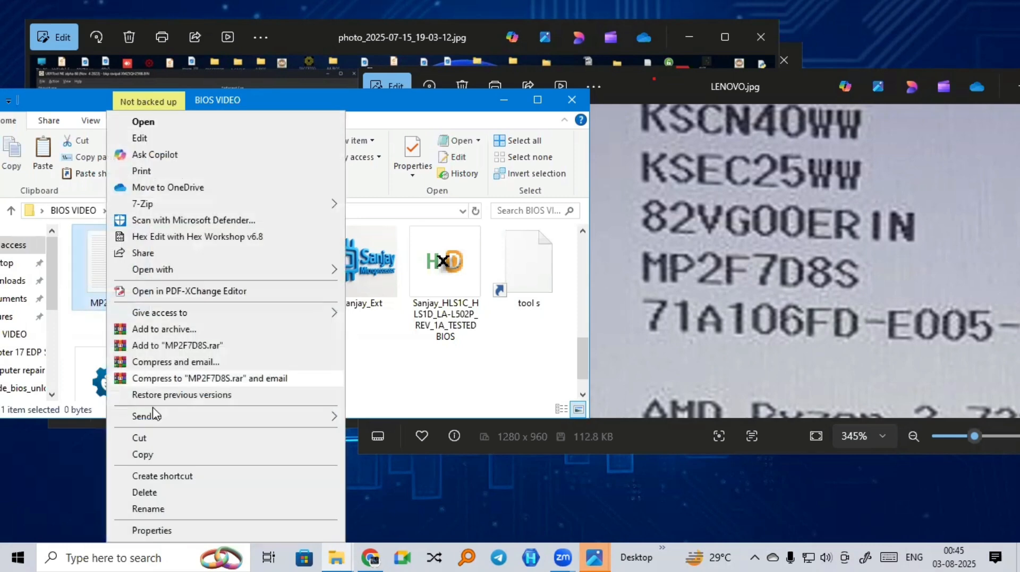
pyautogui.click(228, 509)
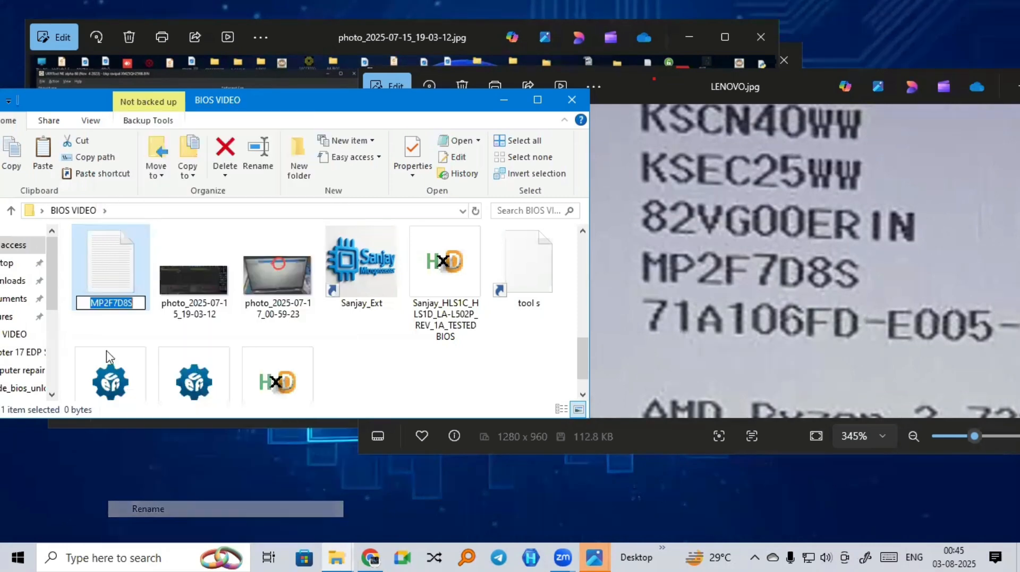
pyautogui.rightClick(123, 307)
pyautogui.click(154, 349)
pyautogui.click(376, 361)
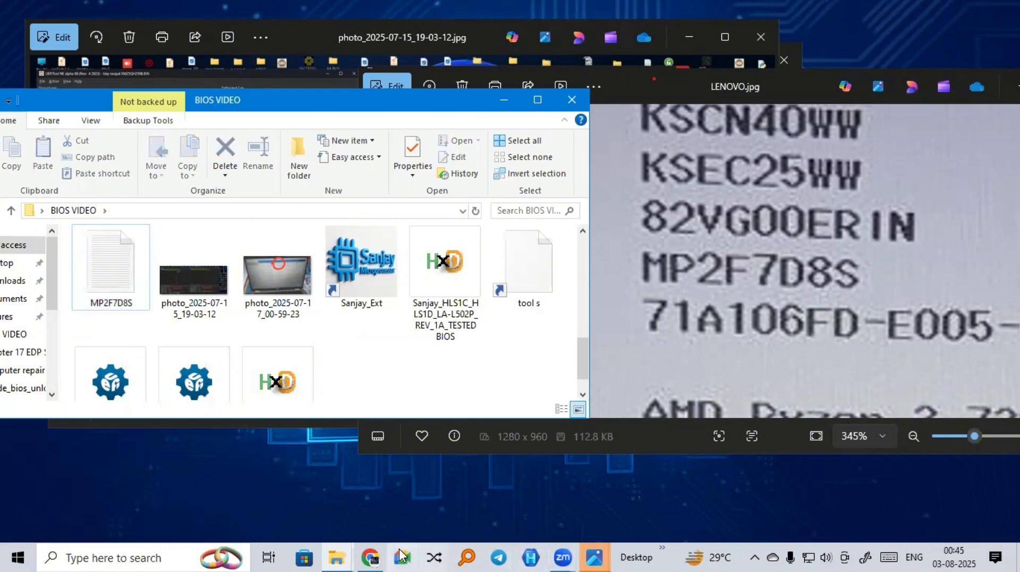
pyautogui.click(370, 557)
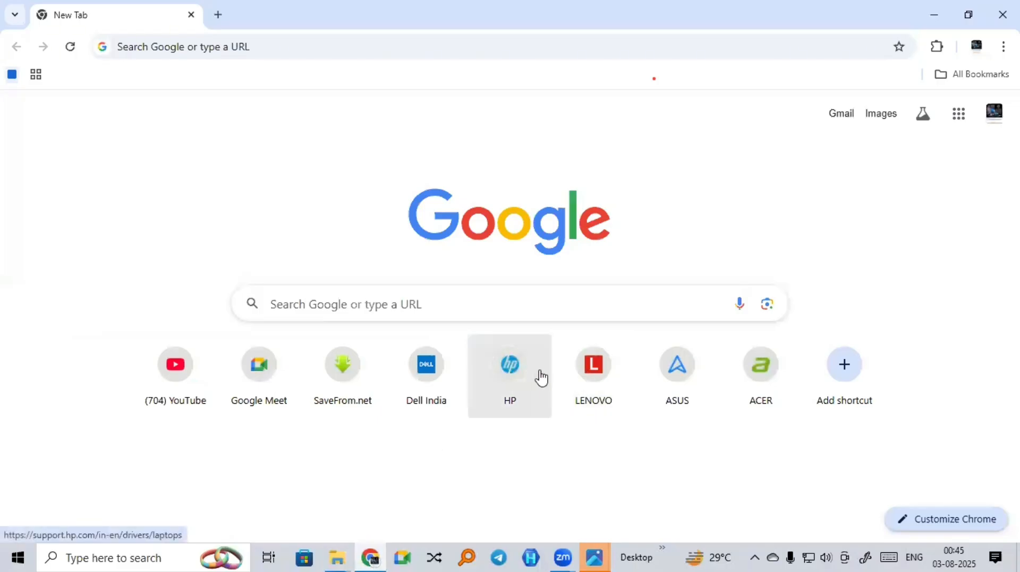
pyautogui.click(590, 379)
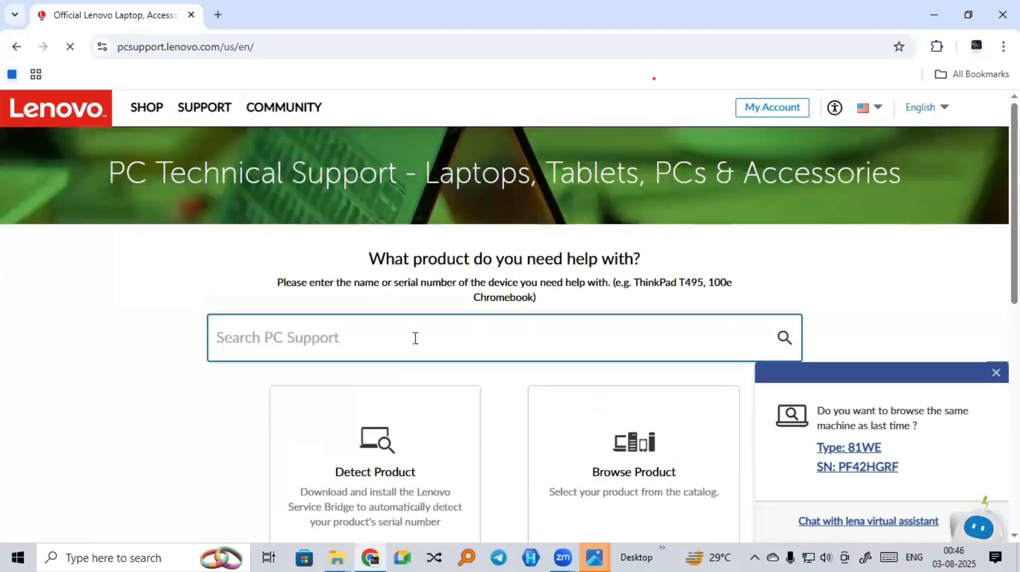
pyautogui.rightClick(415, 340)
pyautogui.click(440, 378)
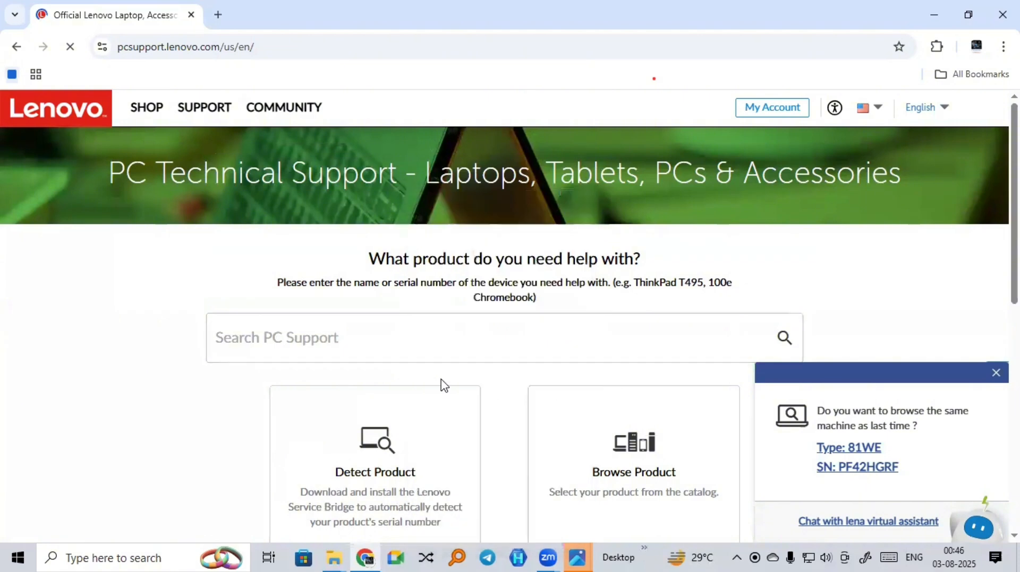
pyautogui.click(455, 346)
pyautogui.rightClick(455, 345)
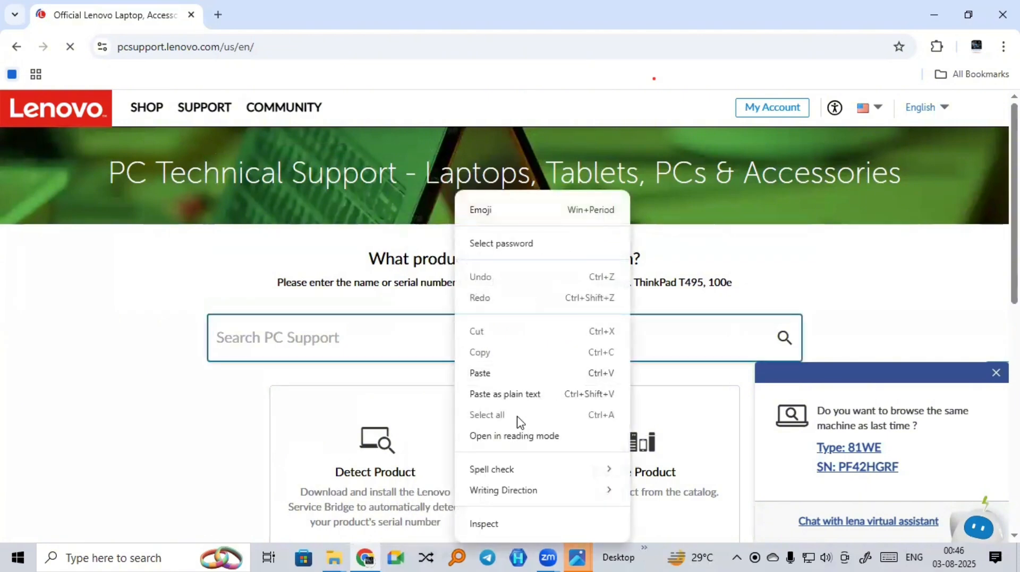
pyautogui.click(481, 373)
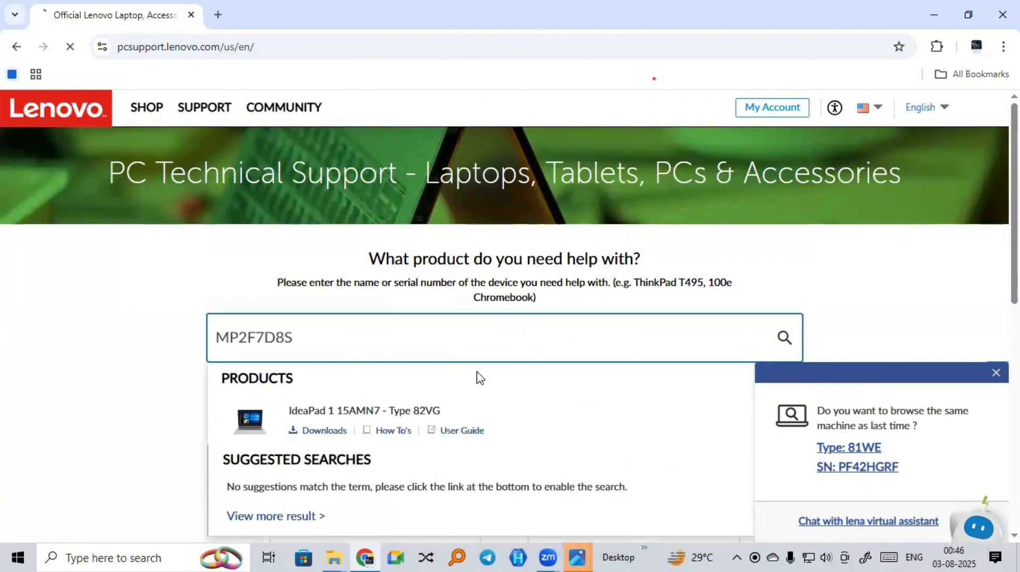
# Open the IdeaPad 1 15AMN7 - Type 82VG product page and go to its manual driver selection under Drivers & Software.
pyautogui.click(480, 422)
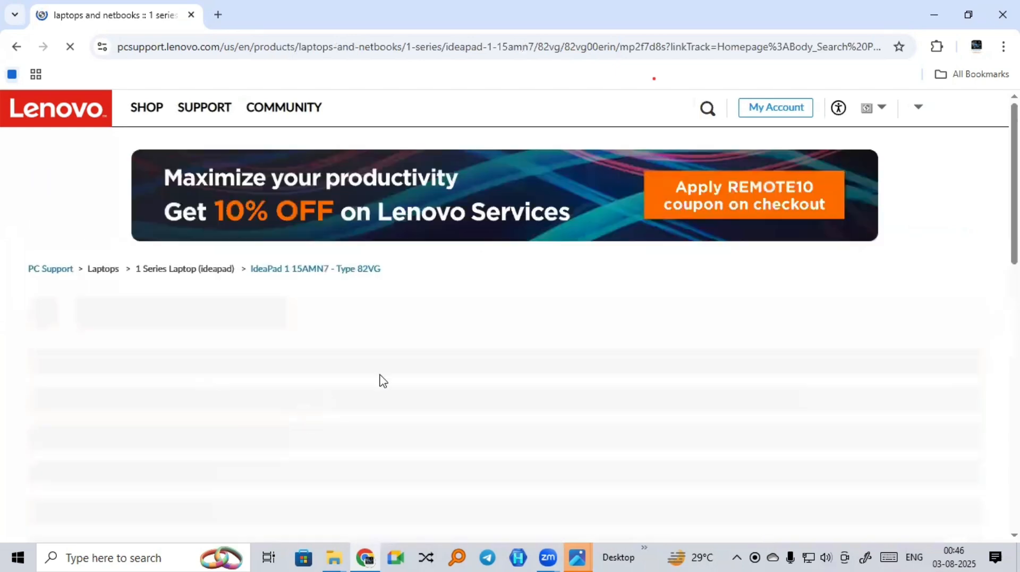
pyautogui.scroll(-3, 423, 371)
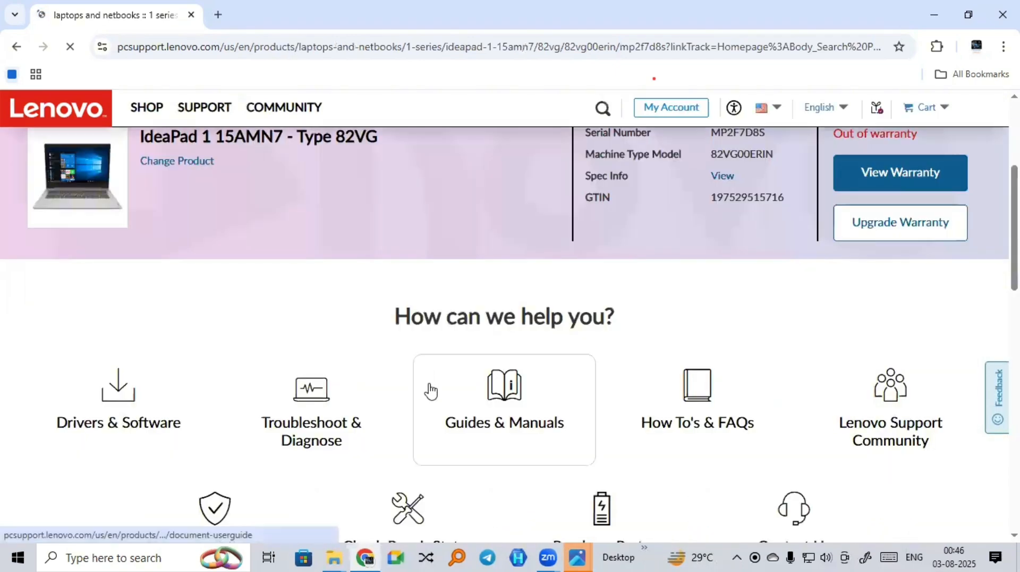
pyautogui.scroll(3, 202, 364)
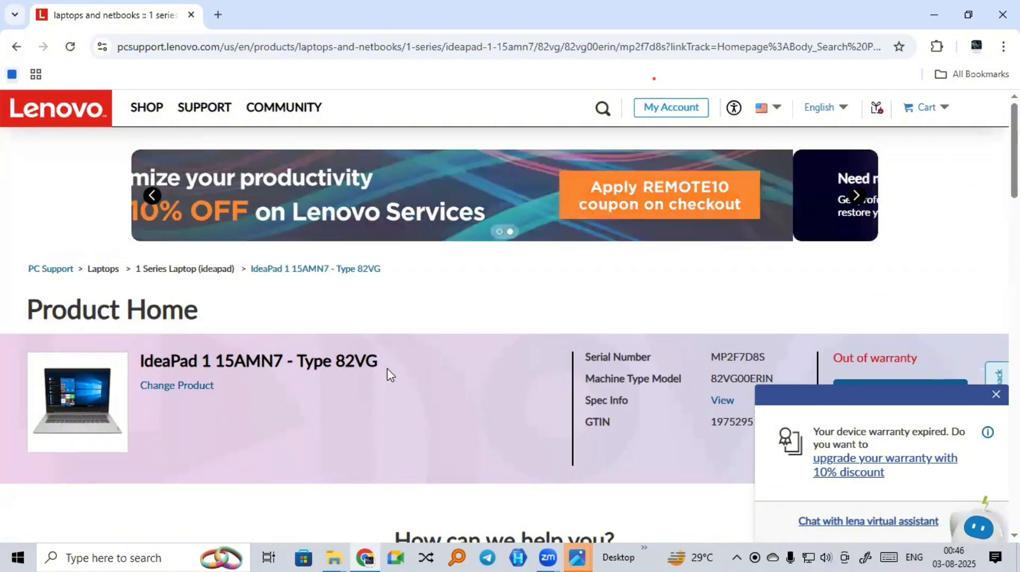
pyautogui.scroll(-5, 386, 375)
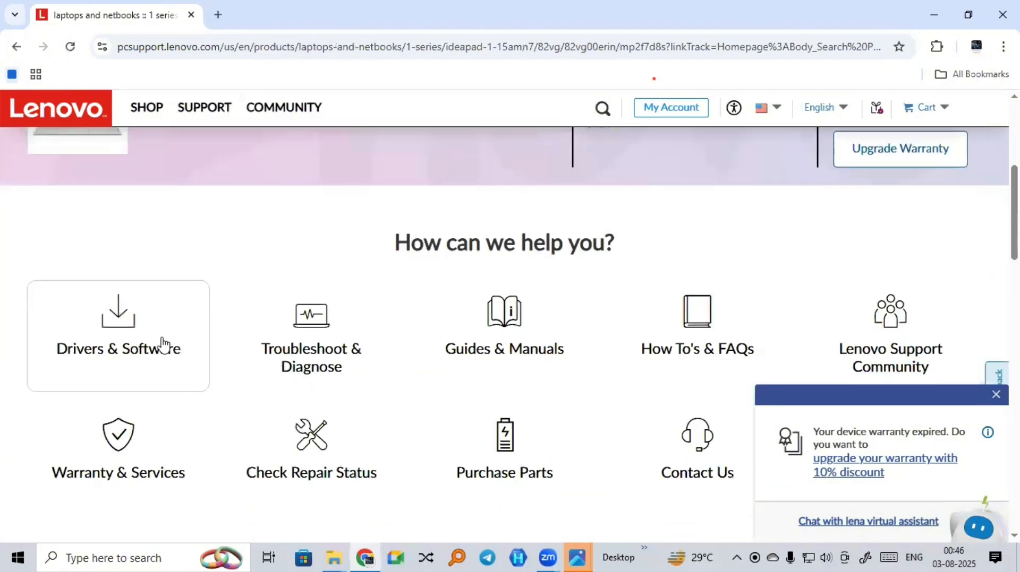
pyautogui.click(141, 368)
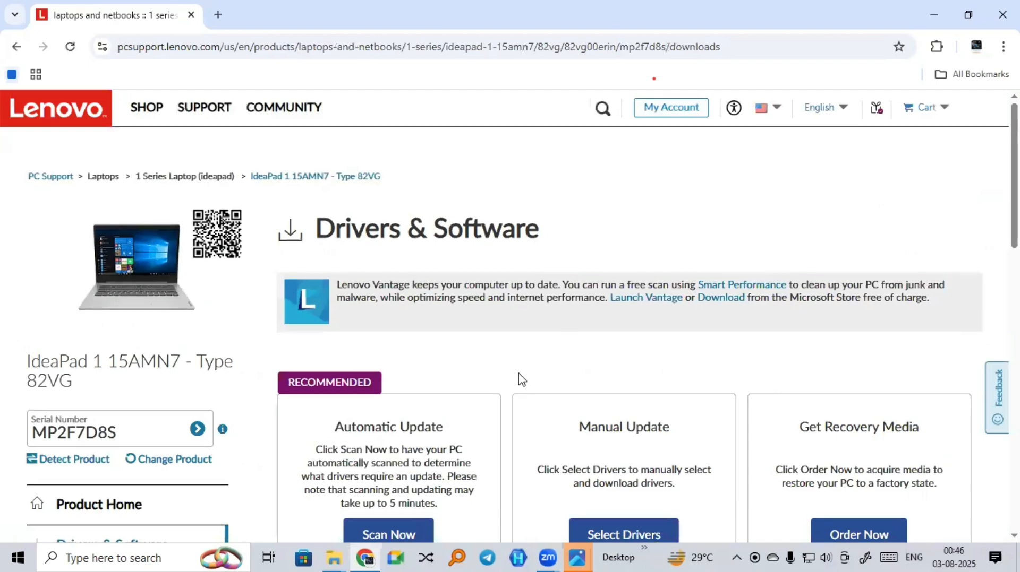
pyautogui.scroll(-4, 519, 381)
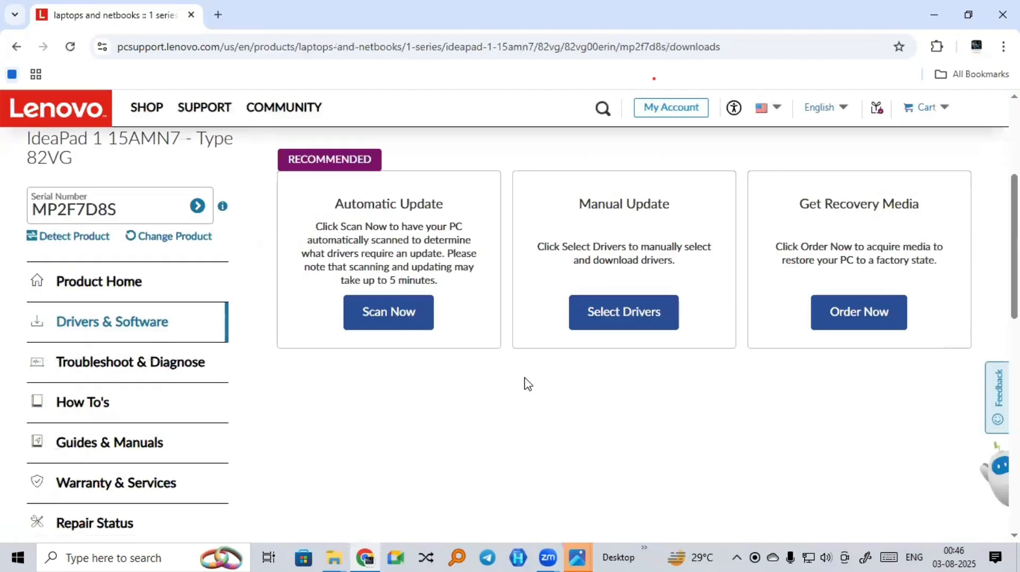
pyautogui.click(636, 317)
# Download the BIOS Update file, version KSCN40WW, from the laptop's BIOS/UEFI driver category.
pyautogui.scroll(-2, 580, 334)
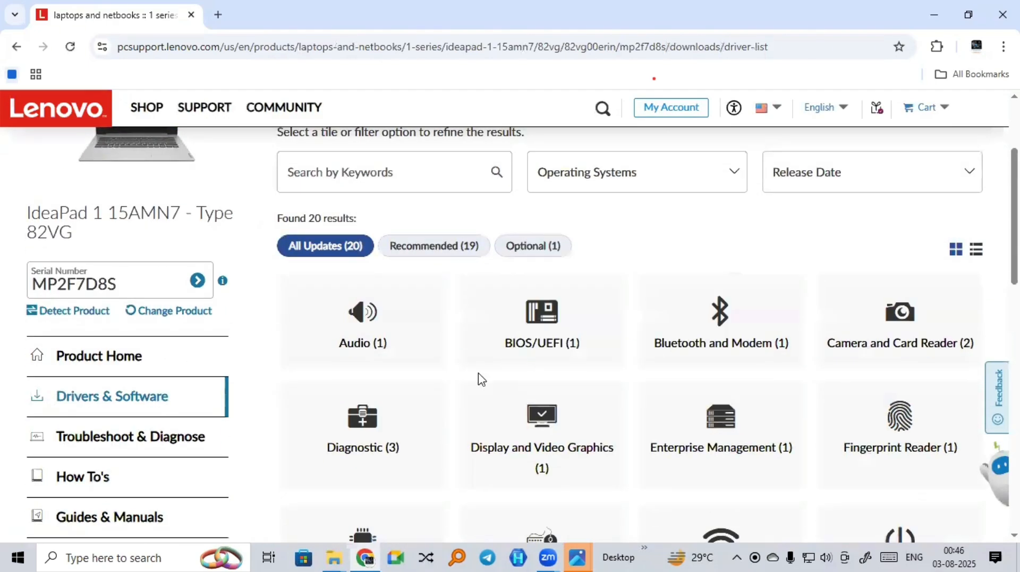
pyautogui.click(538, 340)
pyautogui.scroll(-4, 413, 299)
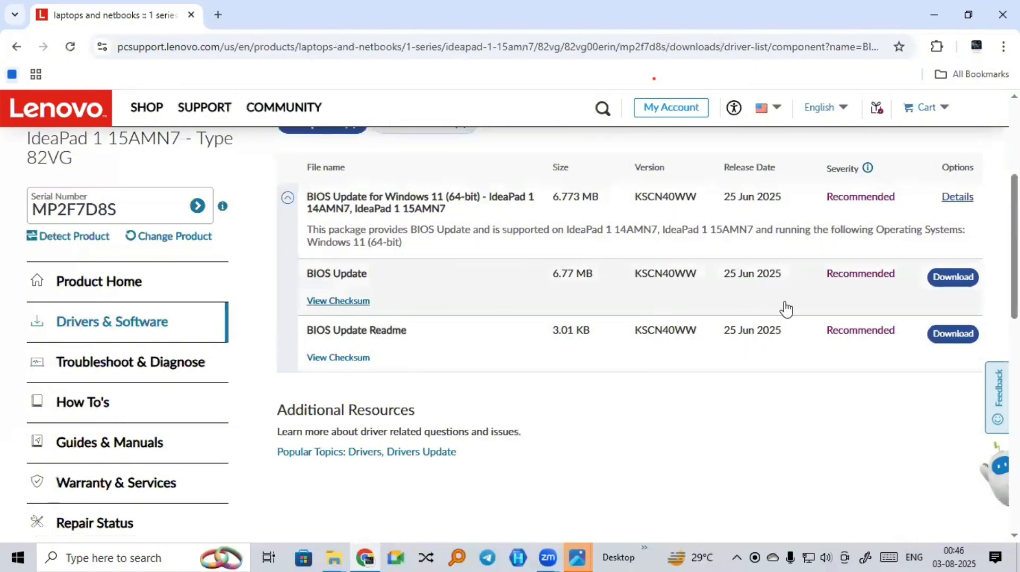
pyautogui.click(955, 286)
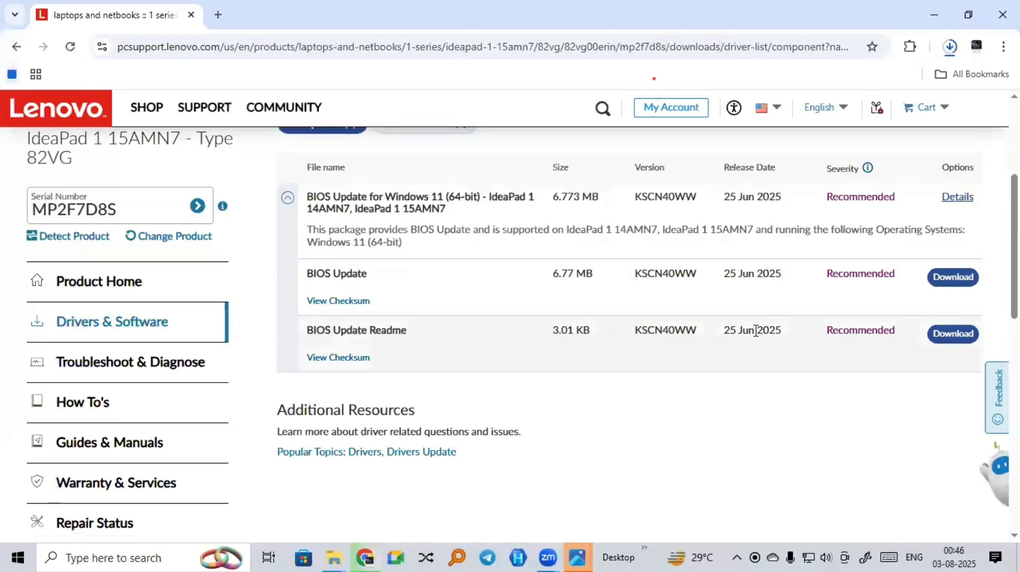
# Place the downloaded kscn40ww.exe in the BIOS VIDEO folder and minimize Chrome.
pyautogui.click(968, 14)
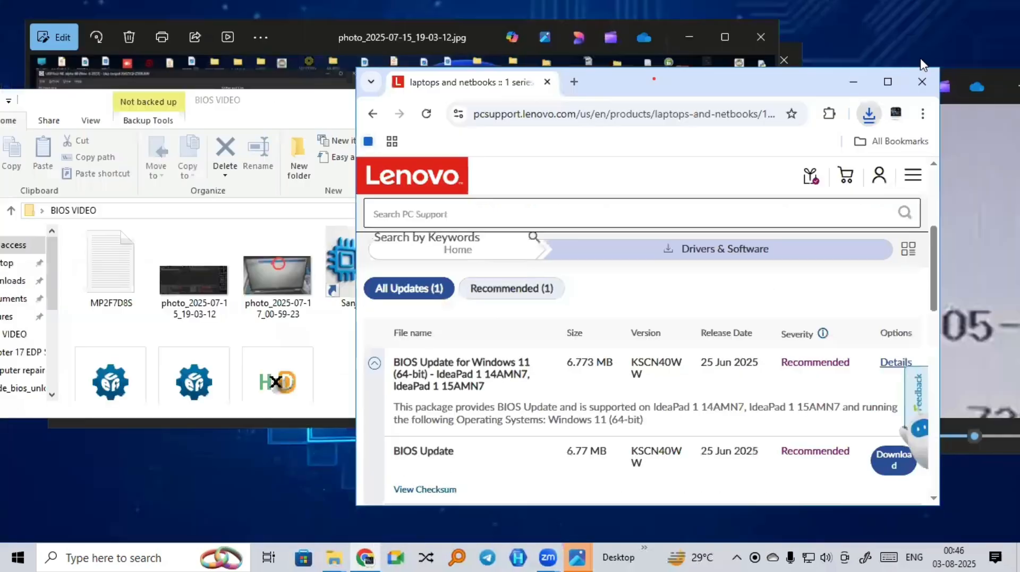
pyautogui.click(871, 114)
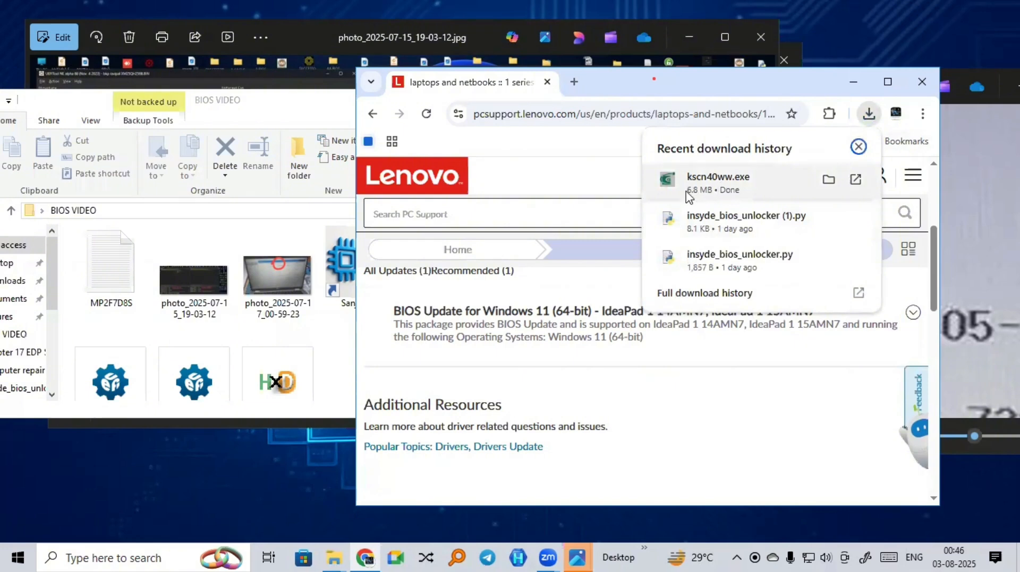
pyautogui.click(352, 350)
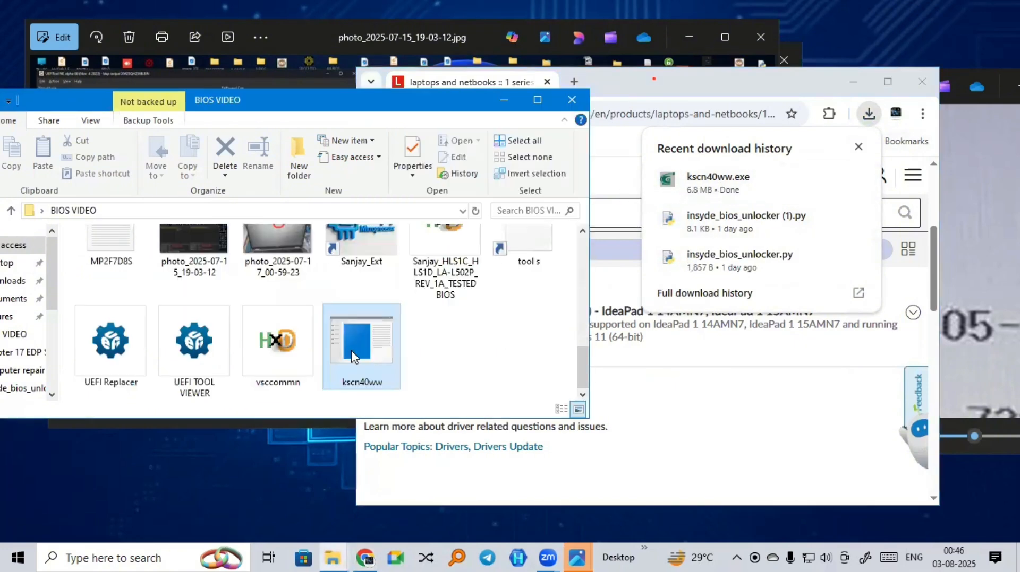
pyautogui.click(853, 85)
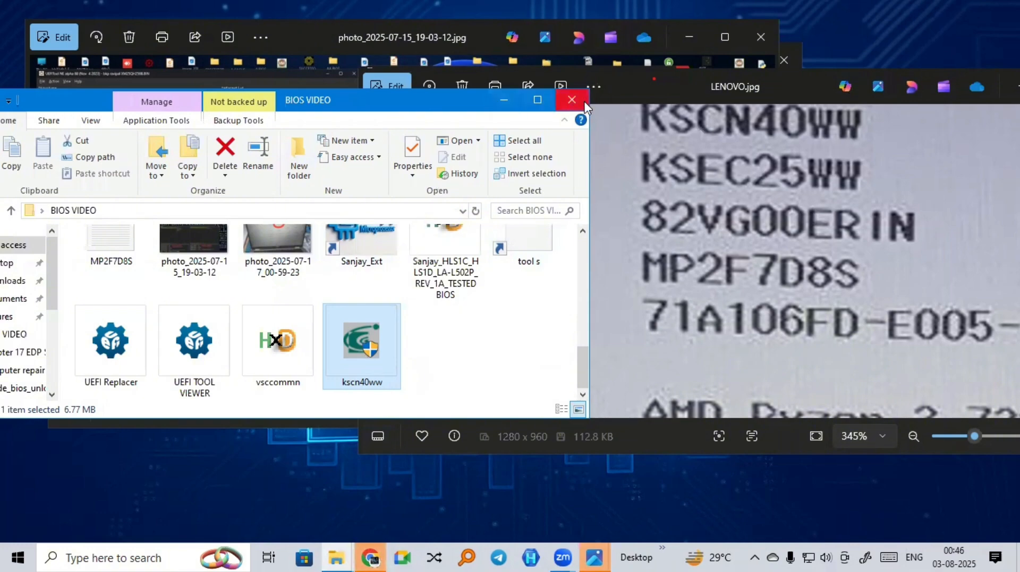
# Maximize the BIOS VIDEO folder window and extract the kscn40ww installer with WinRAR into its own kscn40ww folder.
pyautogui.click(536, 100)
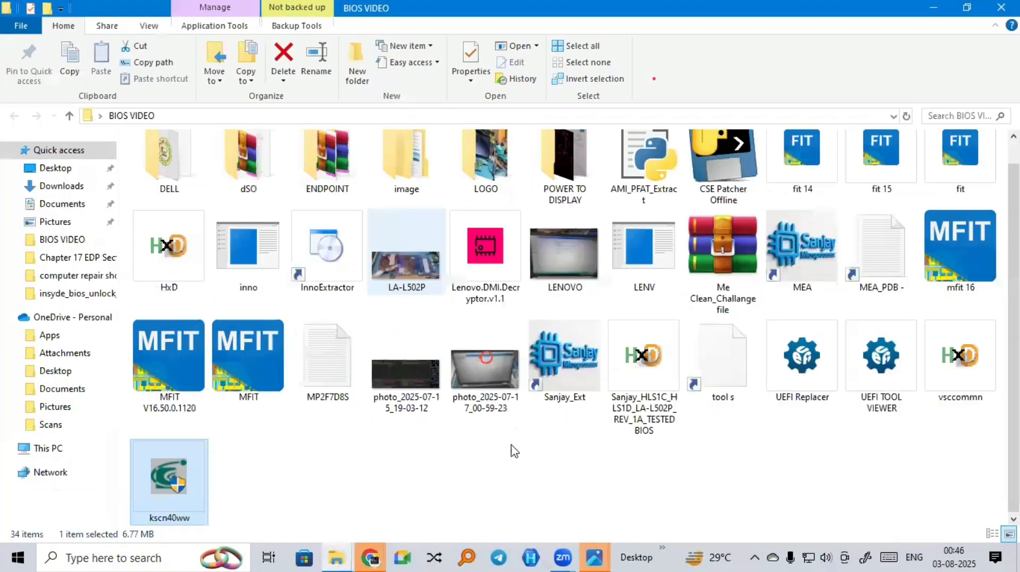
pyautogui.moveTo(190, 495)
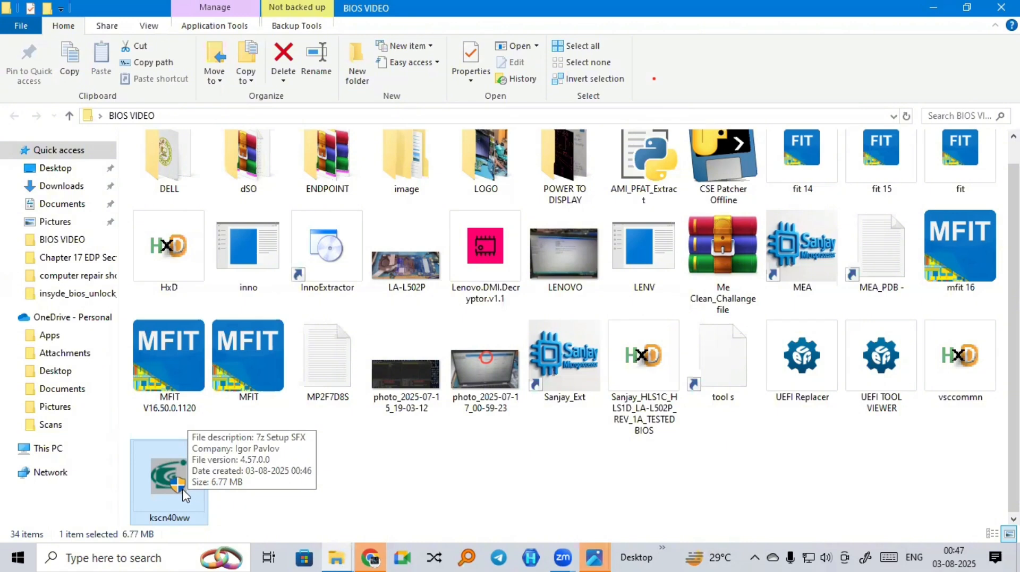
pyautogui.rightClick(181, 486)
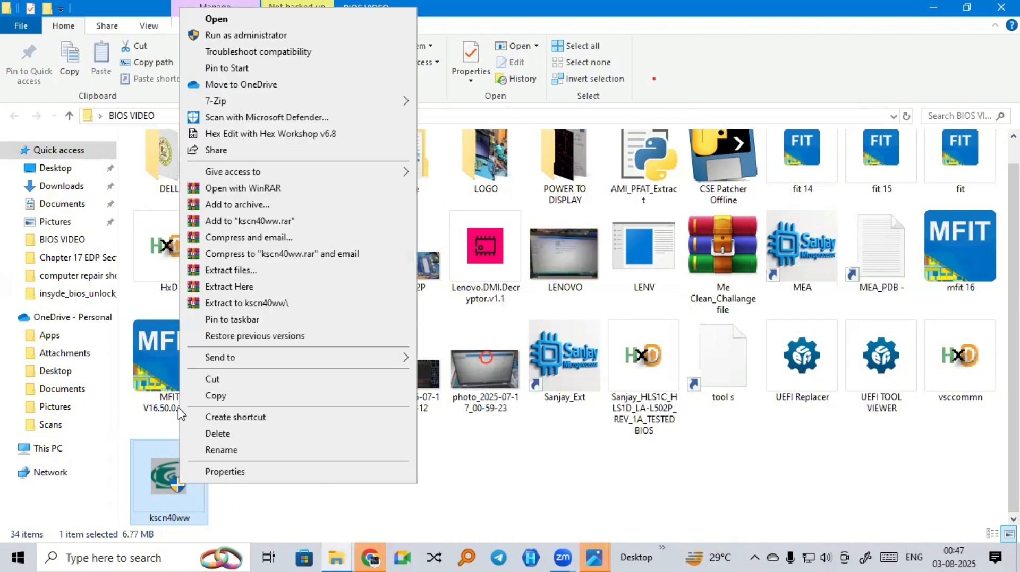
pyautogui.click(230, 303)
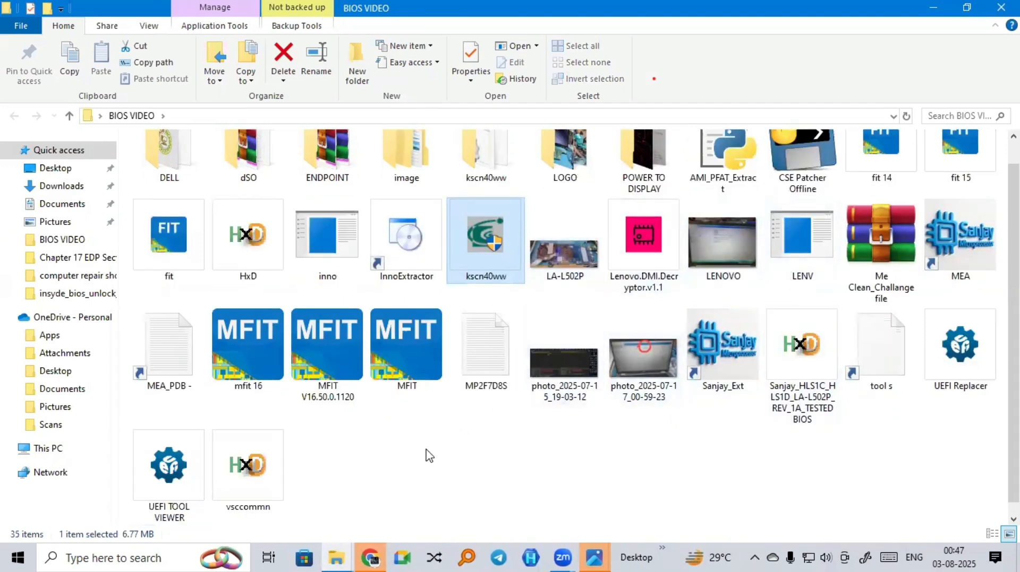
# Copy the HLS1C040 BIN file from the extracted kscn40ww folder into the BIOS VIDEO folder.
pyautogui.doubleClick(484, 159)
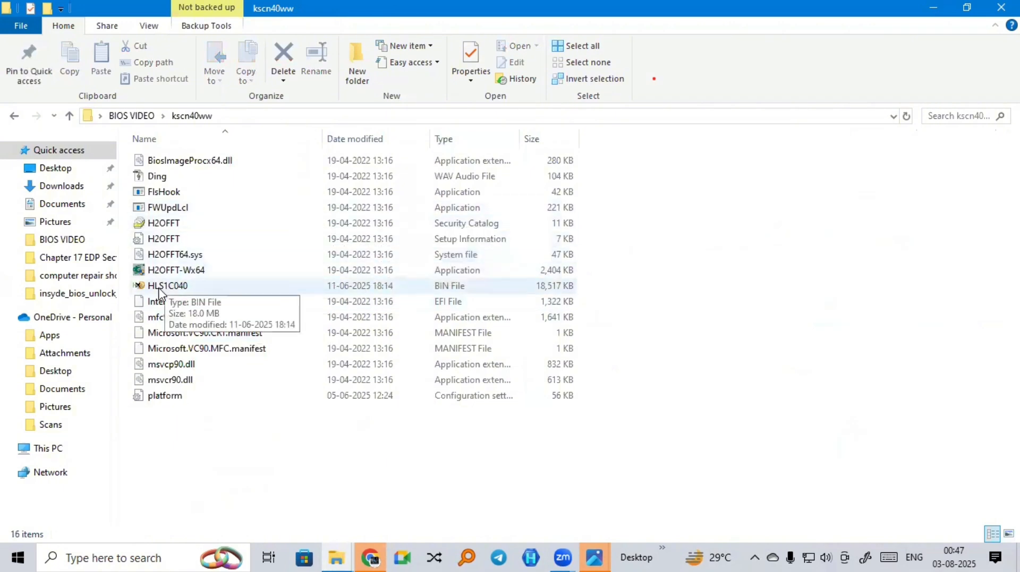
pyautogui.click(159, 289)
pyautogui.rightClick(159, 290)
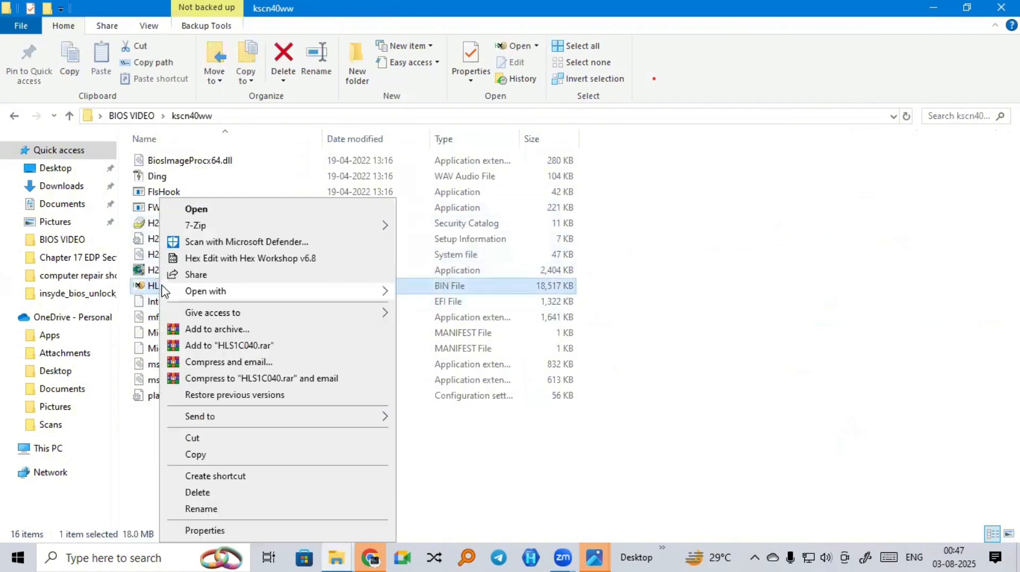
pyautogui.click(182, 456)
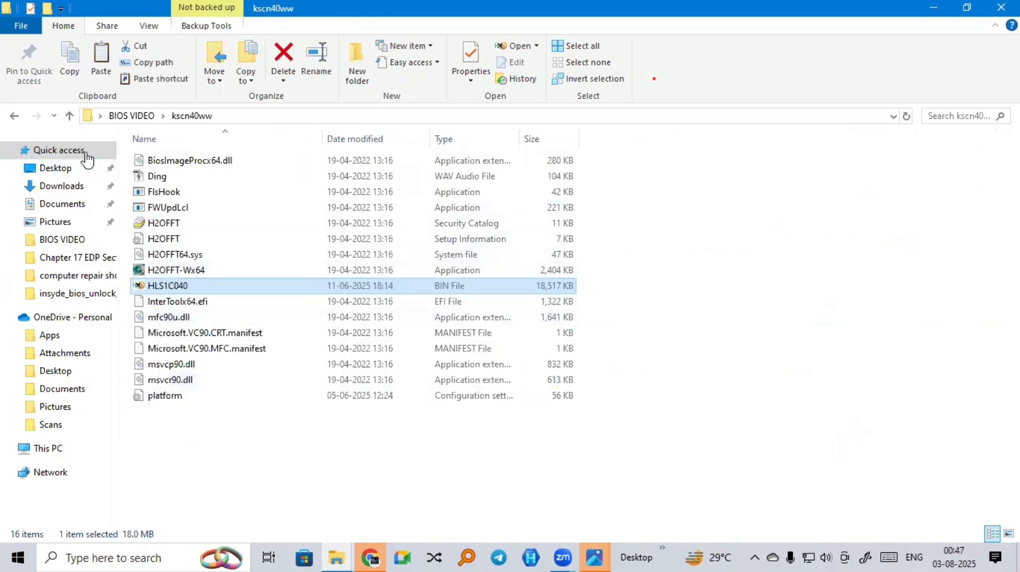
pyautogui.click(14, 116)
pyautogui.rightClick(486, 491)
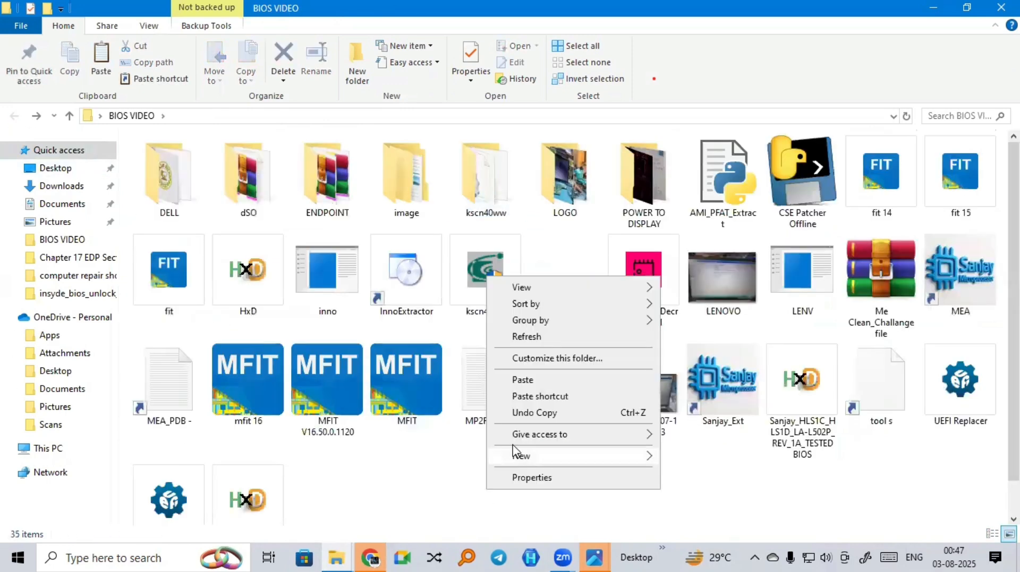
pyautogui.click(531, 381)
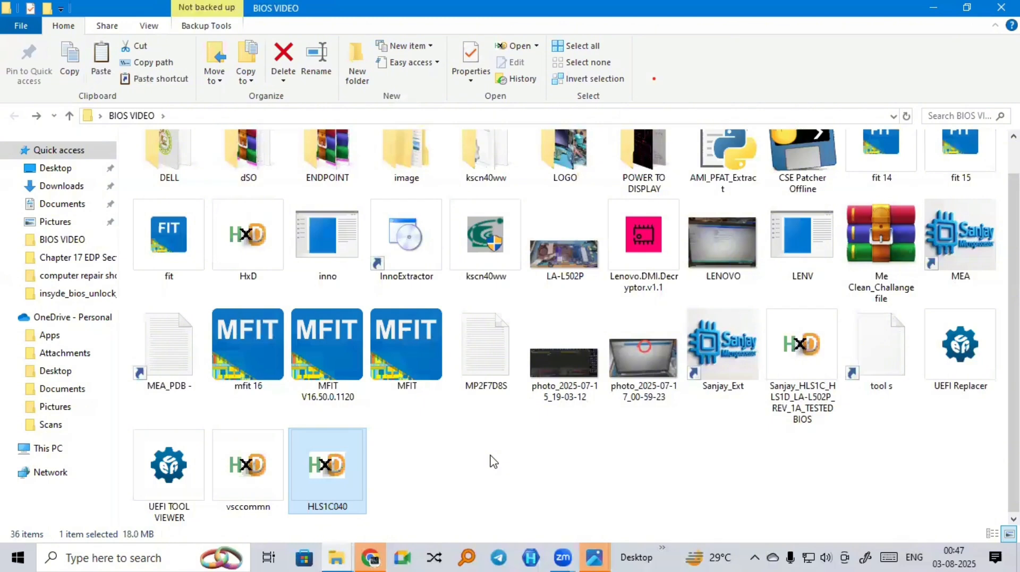
pyautogui.click(493, 463)
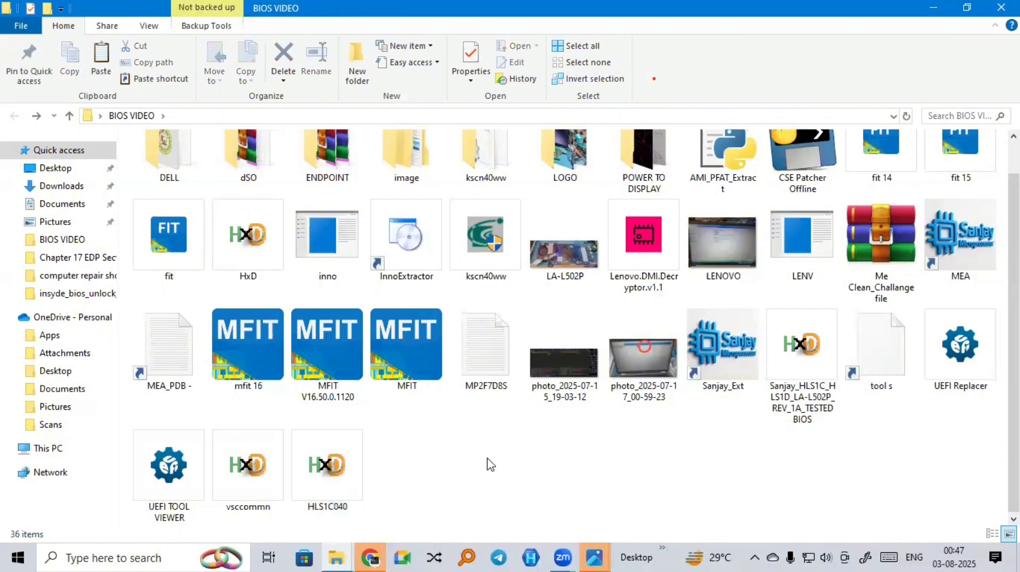
# Open the Sanjay_HLS1C_HLS1D_LA-L502P_REV_1A_TESTED BIOS file with UEFI TOOL VIEWER, bring its window fully into view, and expand the UEFI image.
pyautogui.click(809, 372)
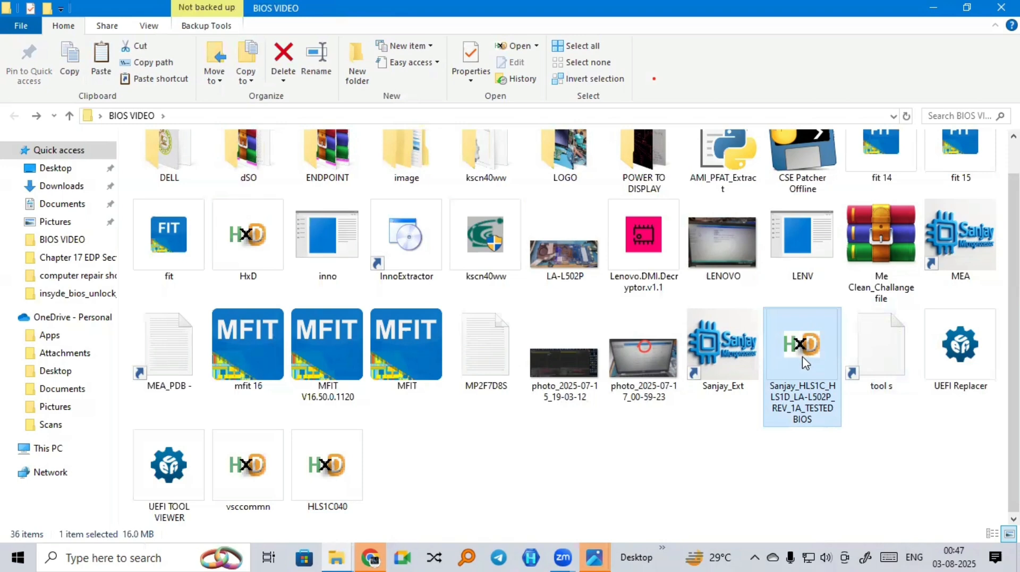
pyautogui.moveTo(801, 365); pyautogui.dragTo(169, 486)
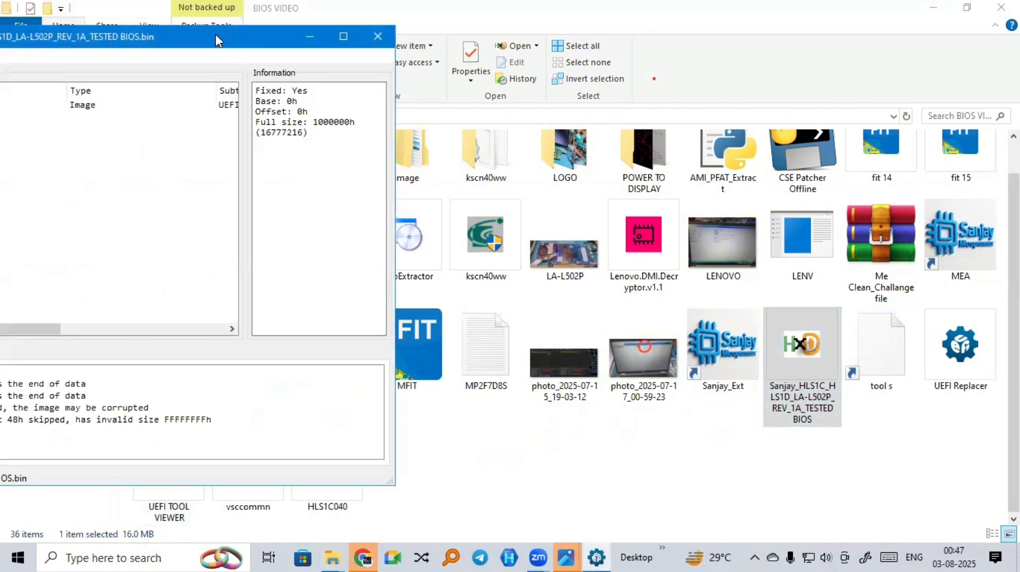
pyautogui.moveTo(215, 34); pyautogui.dragTo(705, 36)
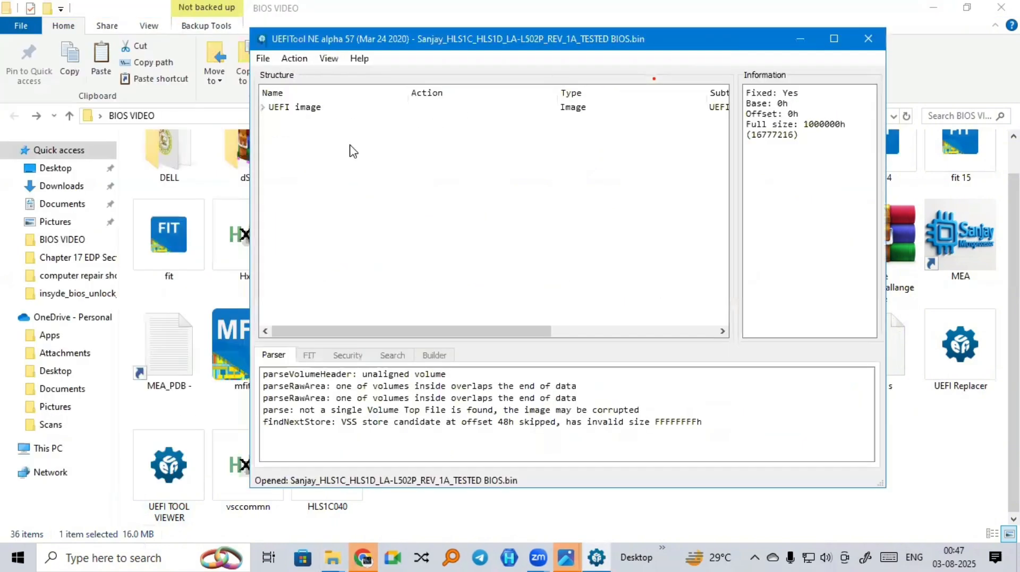
pyautogui.click(262, 108)
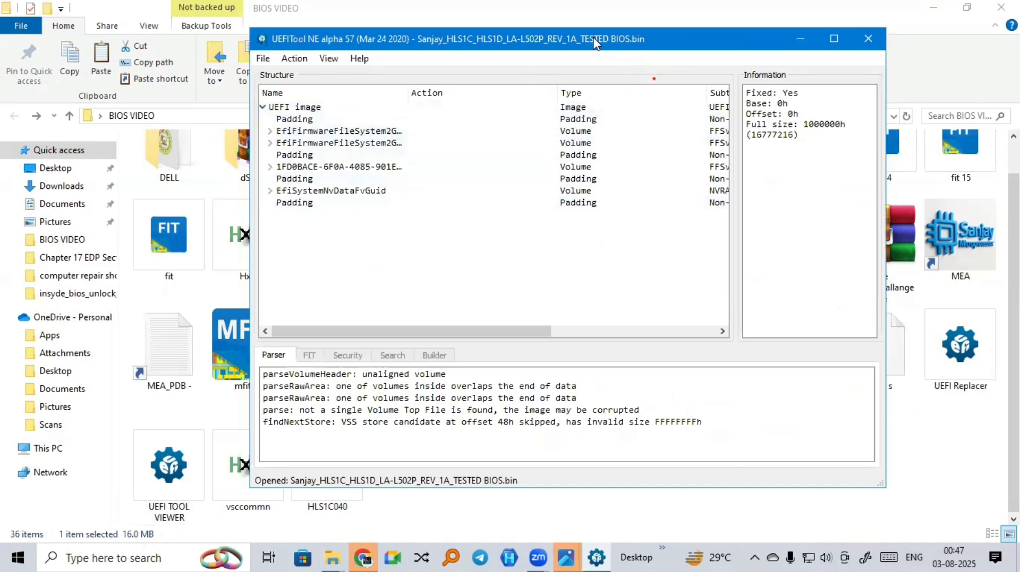
# Open HLS1C040.bin in a second UEFITool window beside the tested BIOS, expand its UEFI image, and highlight its decimal full size.
pyautogui.moveTo(593, 38); pyautogui.dragTo(437, 21)
pyautogui.moveTo(335, 494); pyautogui.dragTo(172, 515)
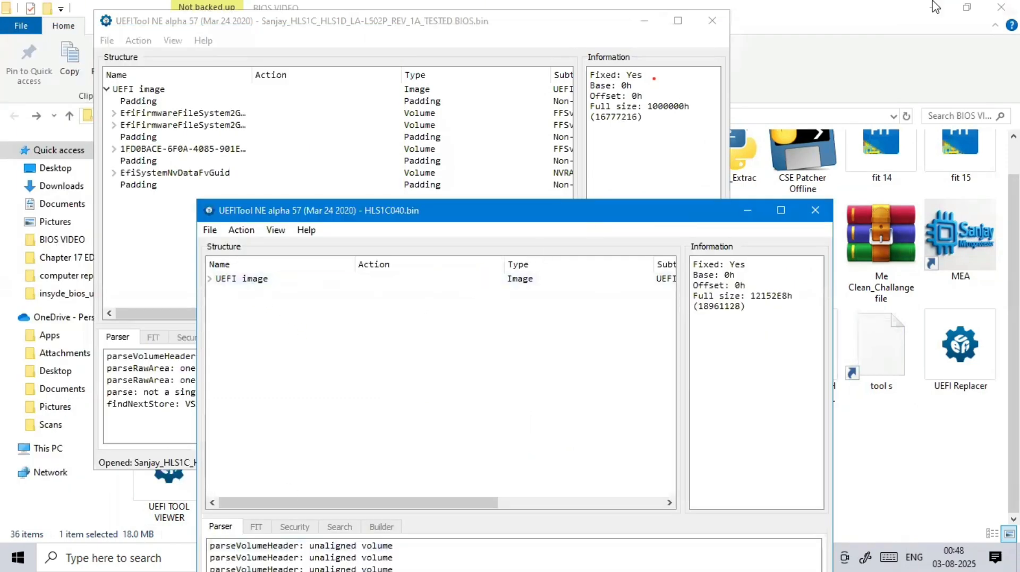
pyautogui.click(210, 279)
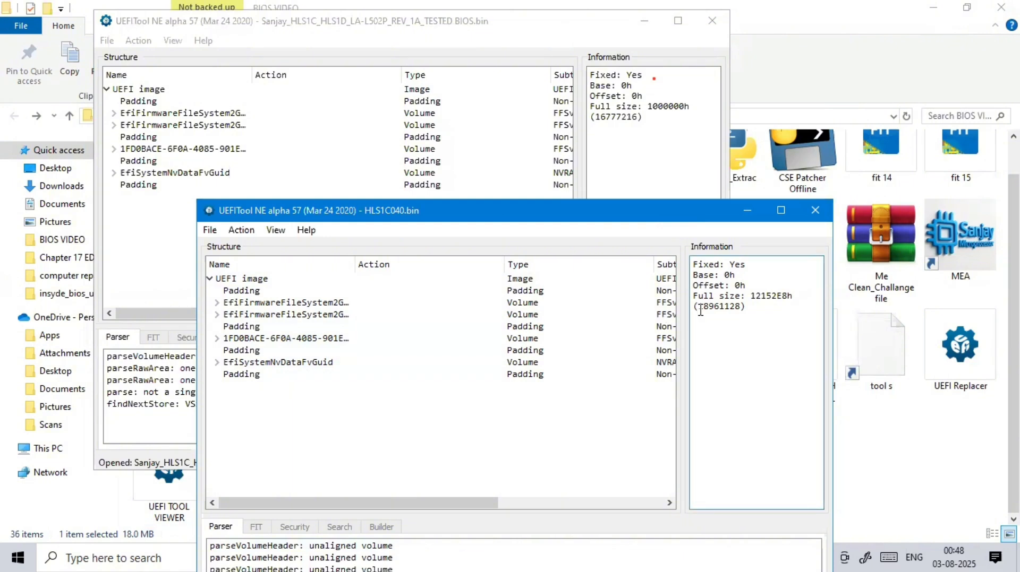
pyautogui.moveTo(700, 311); pyautogui.dragTo(747, 307)
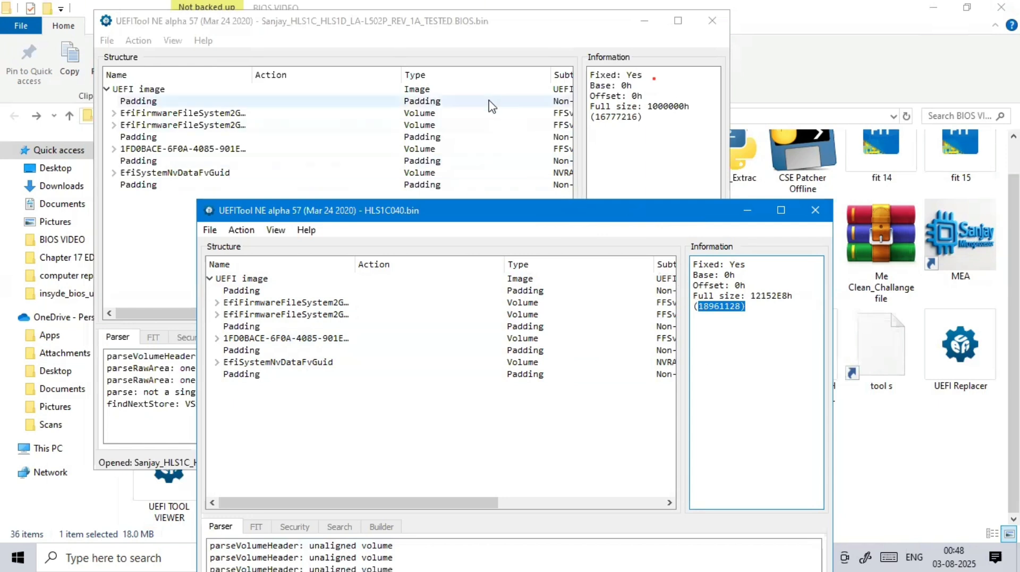
# Close the HLS1C040.bin UEFITool window, open the HLS1C040 file with Hex Workshop v6.8, and restore its maximized window to a smaller size.
pyautogui.click(823, 218)
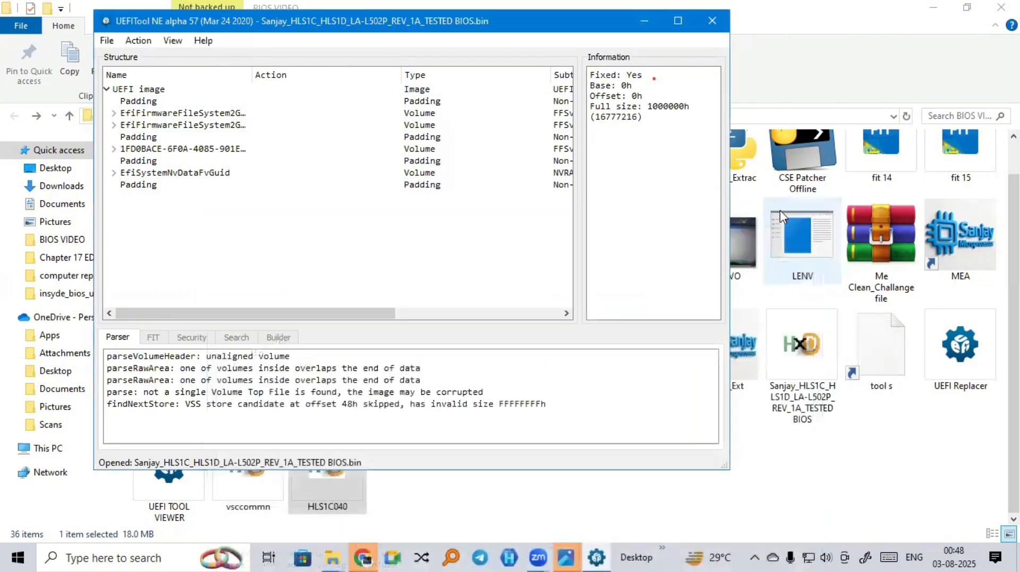
pyautogui.click(333, 492)
pyautogui.rightClick(334, 486)
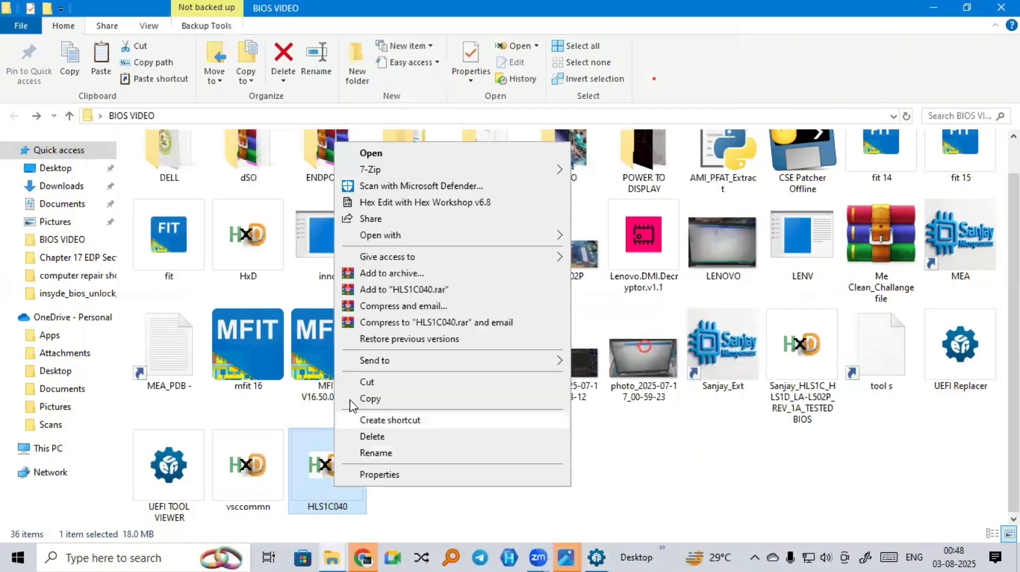
pyautogui.click(447, 205)
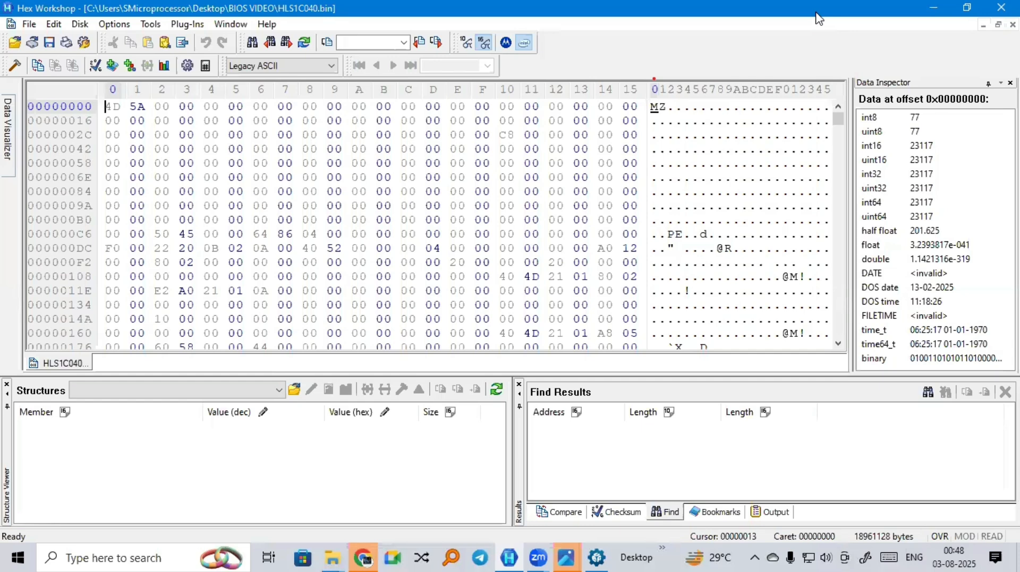
pyautogui.moveTo(815, 13); pyautogui.dragTo(837, 17)
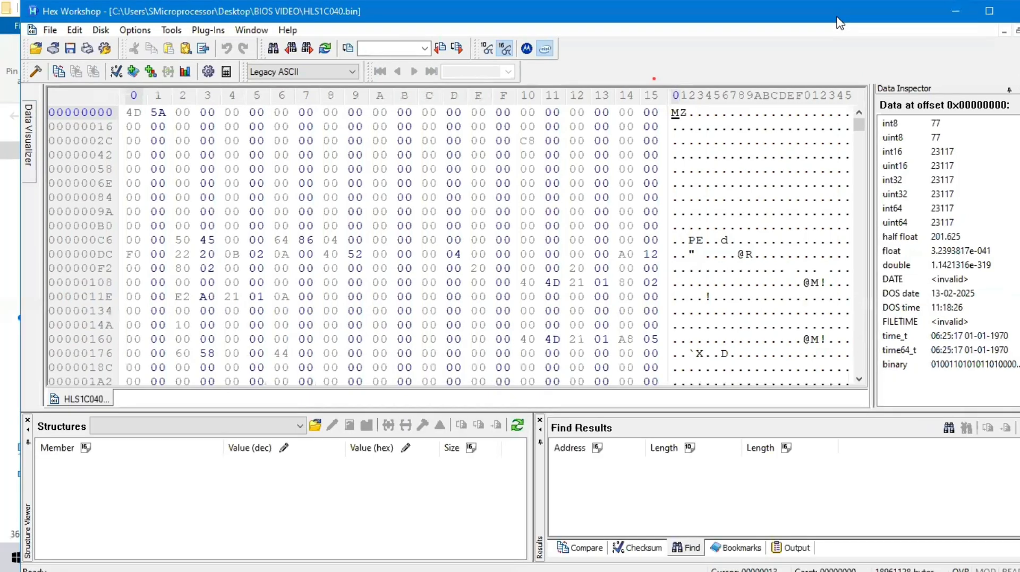
# Return to the BIOS VIDEO folder and open the HLS1C_HLS1D_LA-L502P_REV_1A tested BIOS file in Hex Workshop too.
pyautogui.click(942, 8)
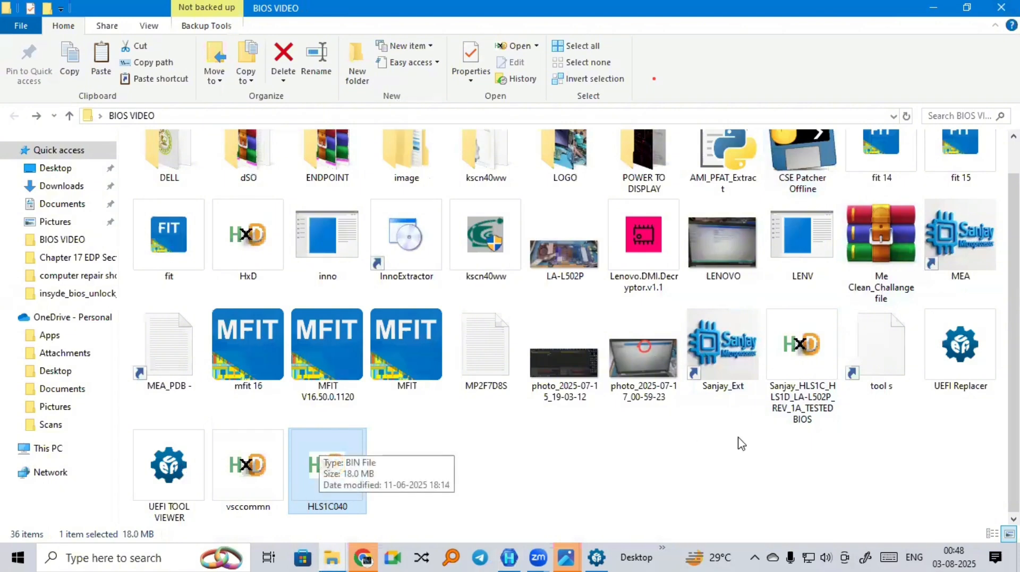
pyautogui.rightClick(812, 391)
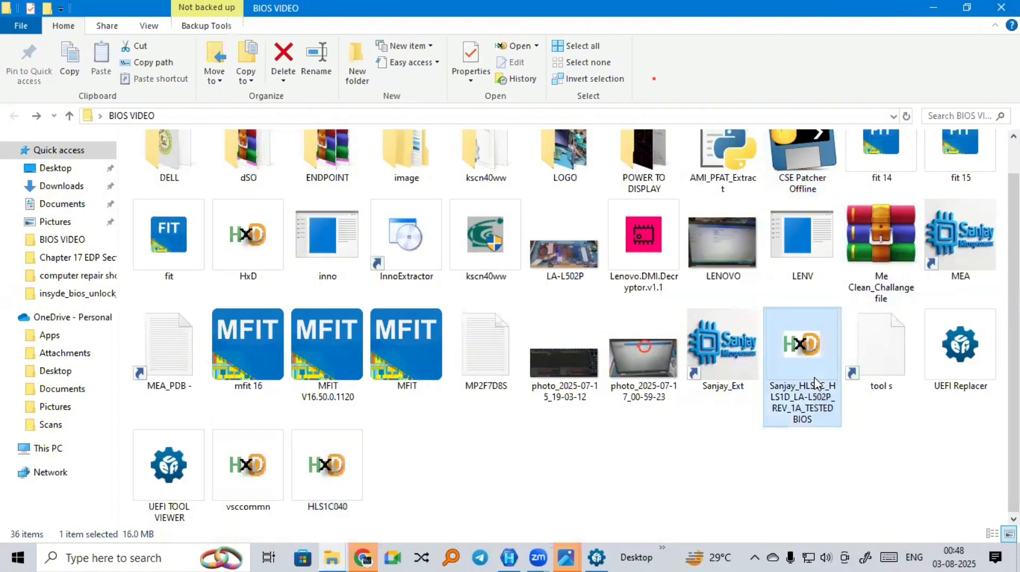
pyautogui.click(721, 97)
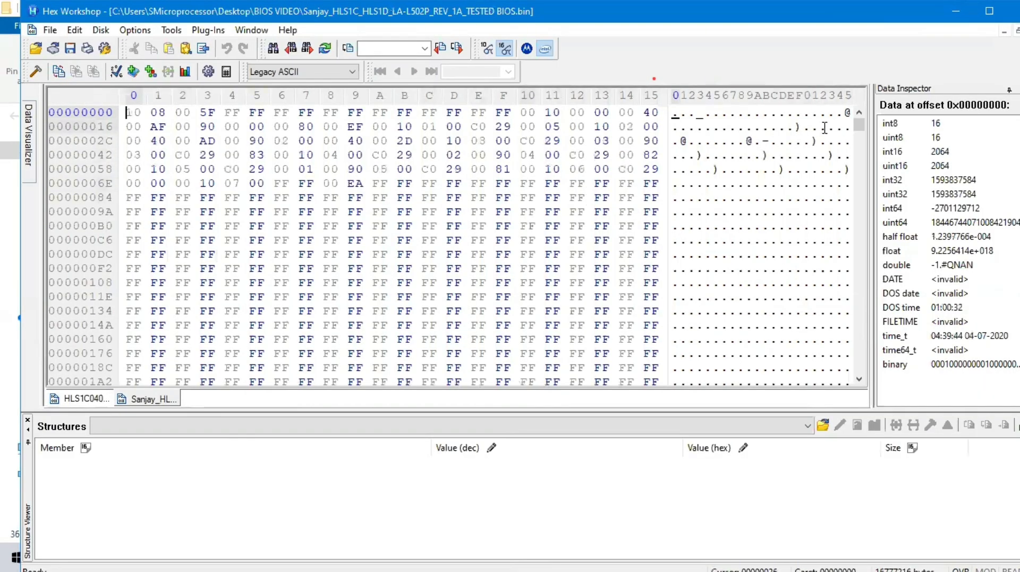
# Inspect the tested BIOS dump's hex data through to the end of the file, place the caret there, and return to the first offset.
pyautogui.scroll(-6, 859, 134)
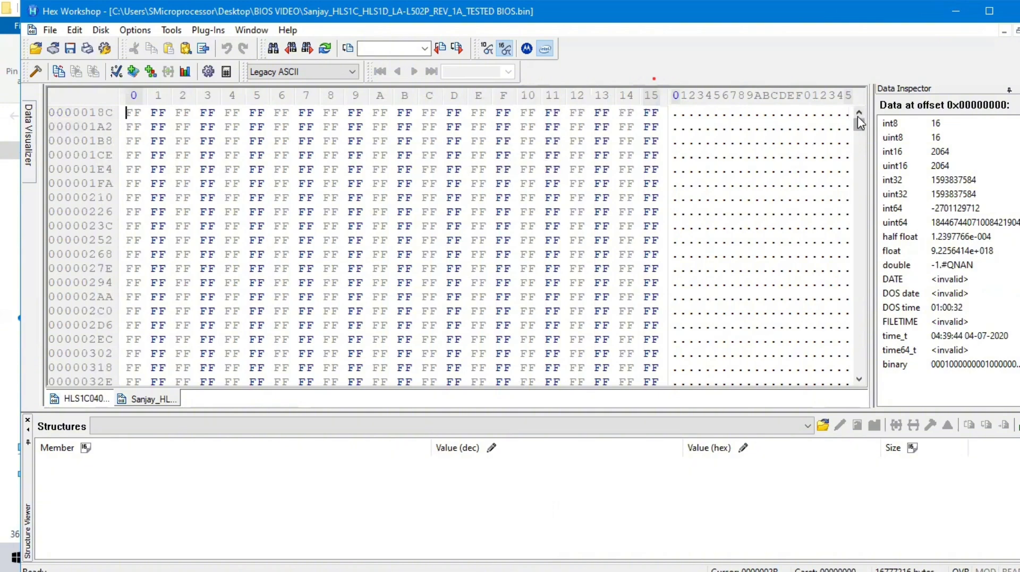
pyautogui.moveTo(857, 117); pyautogui.dragTo(860, 198)
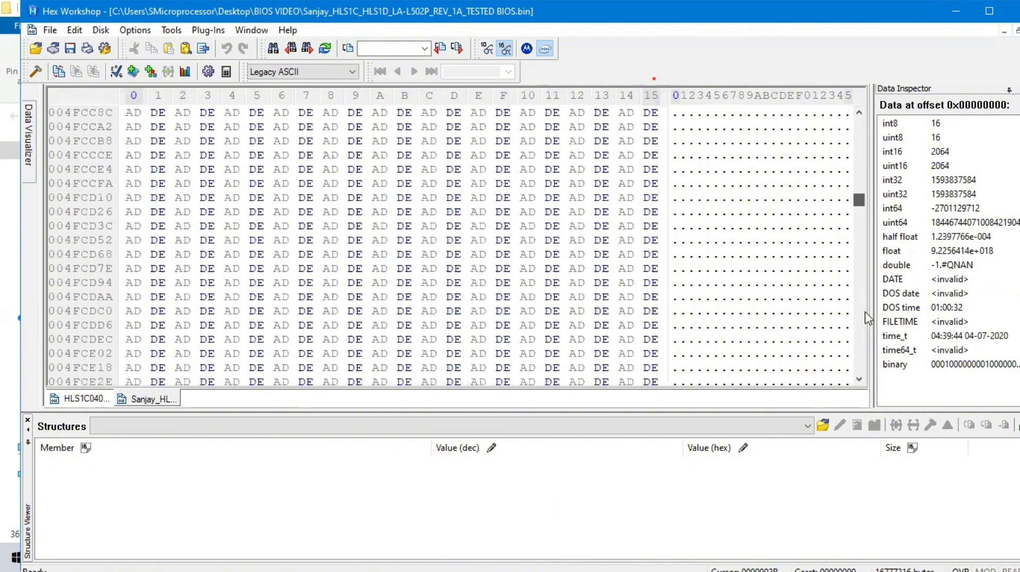
pyautogui.moveTo(865, 311); pyautogui.dragTo(866, 405)
pyautogui.click(694, 364)
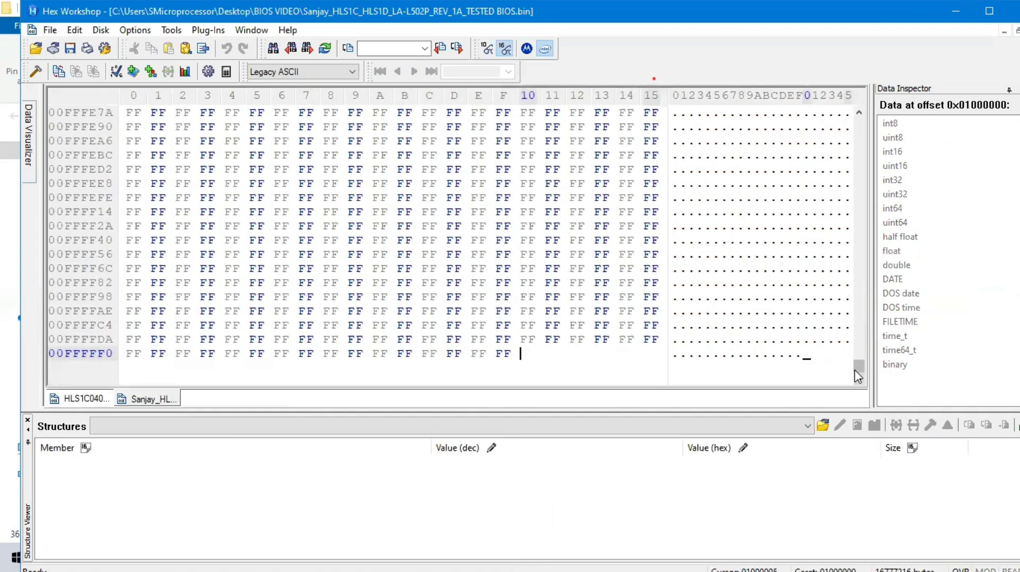
pyautogui.moveTo(856, 372); pyautogui.dragTo(901, 135)
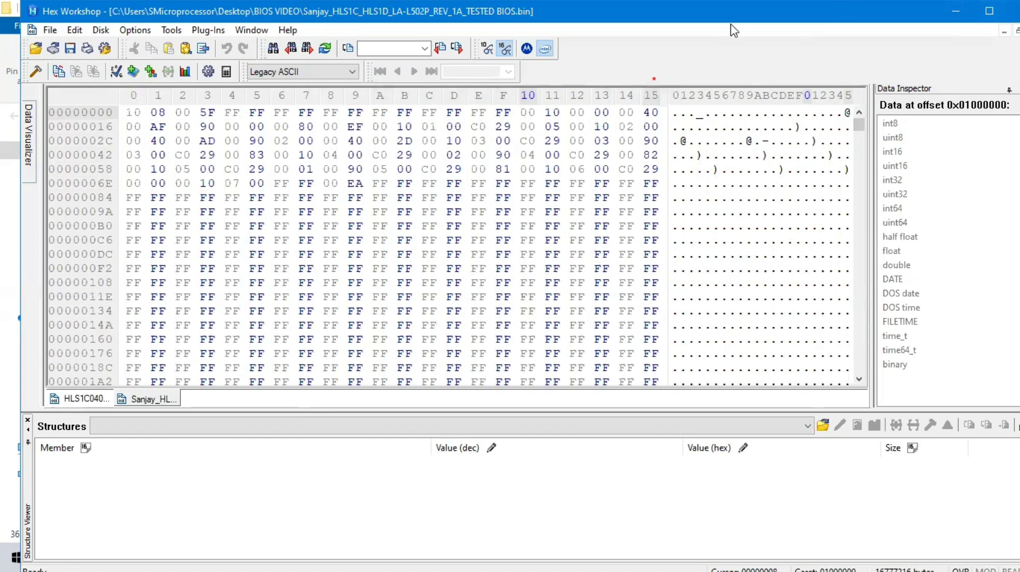
pyautogui.hotkey('alt', 'Tab')
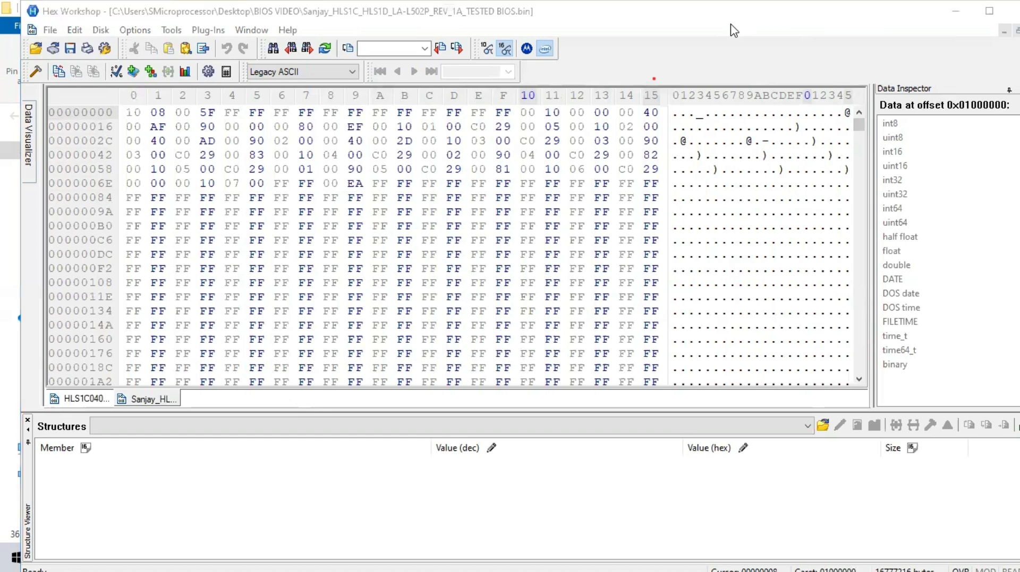